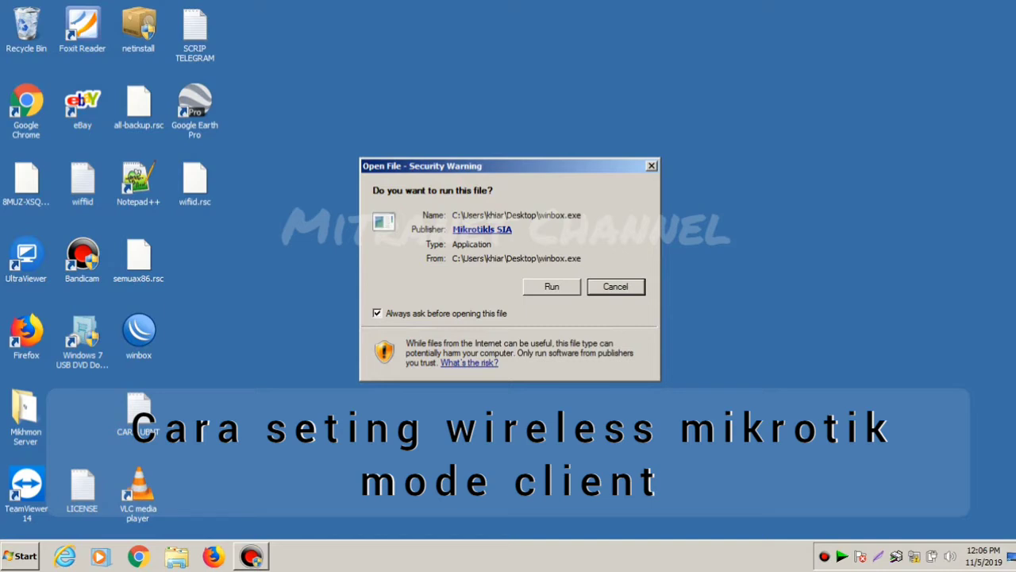
# - Move the security warning aside and run winbox.exe to launch WinBox
pyautogui.moveTo(429, 166); pyautogui.dragTo(327, 24)
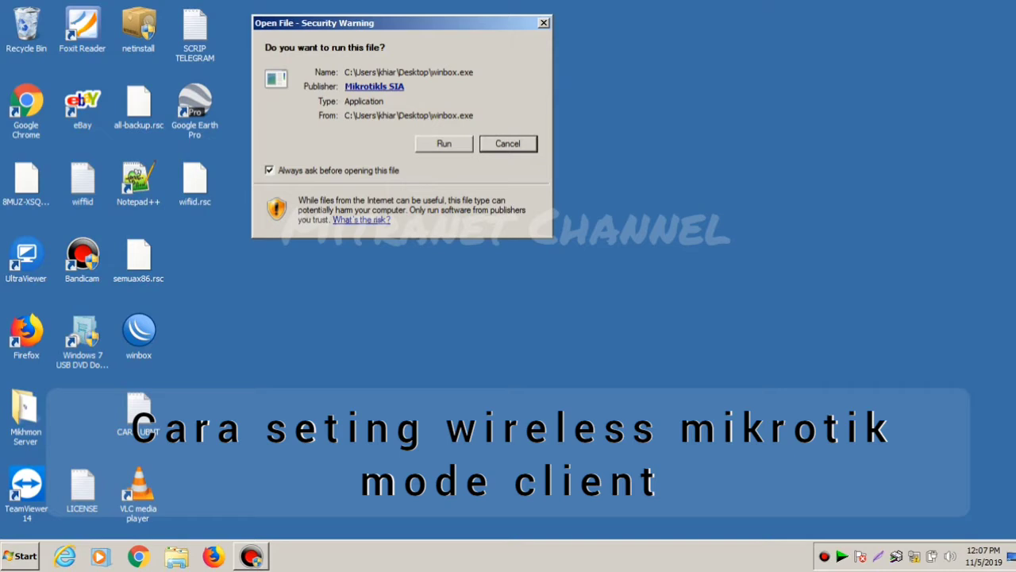
pyautogui.hotkey('alt', 'r')
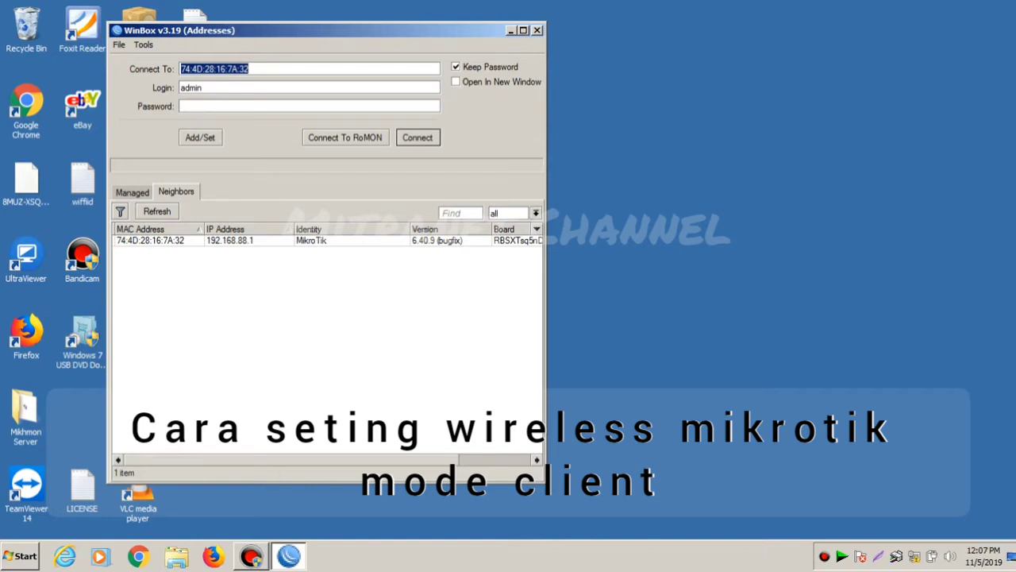
# - Select the MikroTik neighbor so Connect To reads 192.168.88.1, then show Windows' network list
pyautogui.click(132, 192)
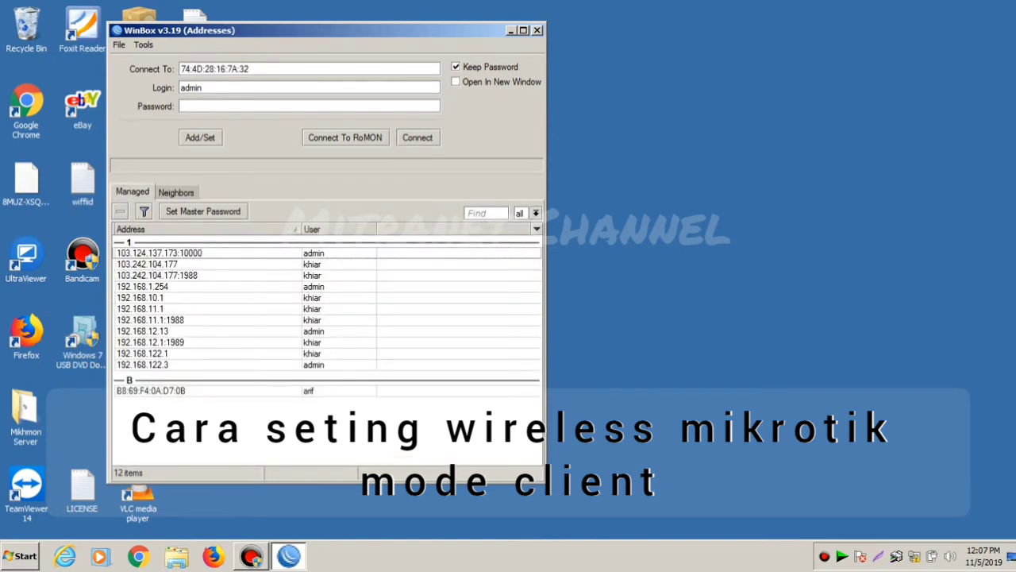
pyautogui.click(175, 192)
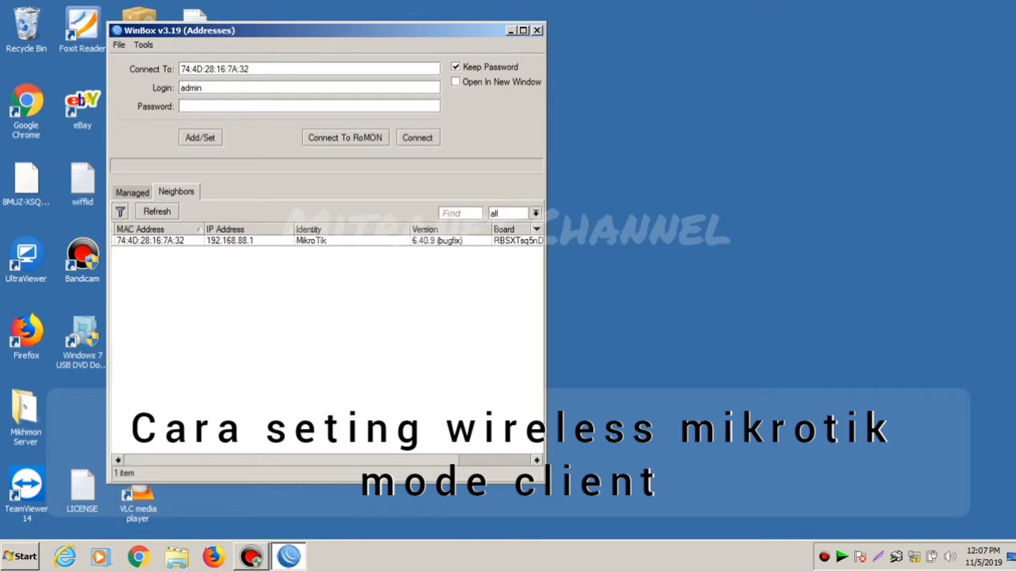
pyautogui.hscroll(3, 328, 342)
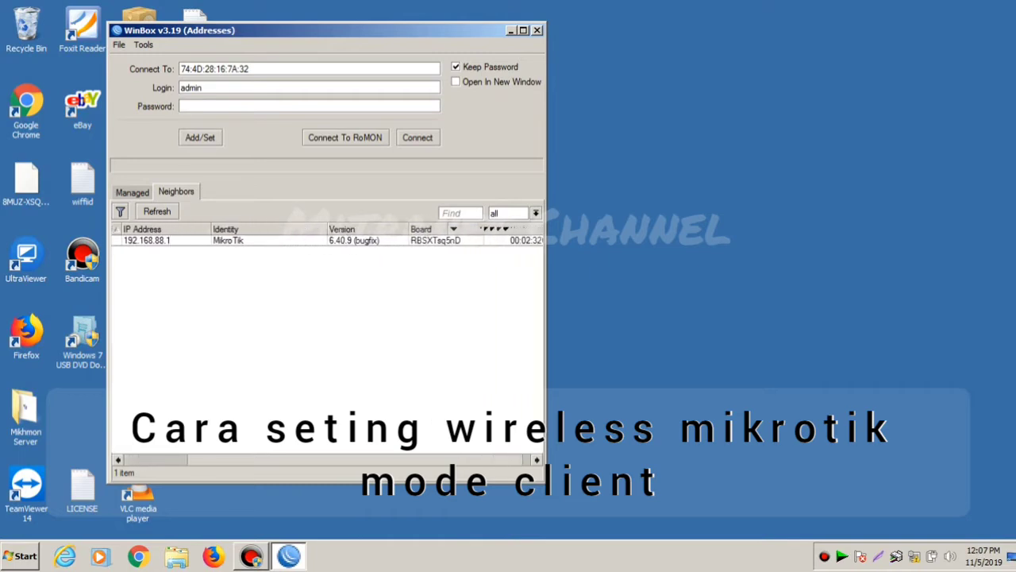
pyautogui.hscroll(-3, 328, 341)
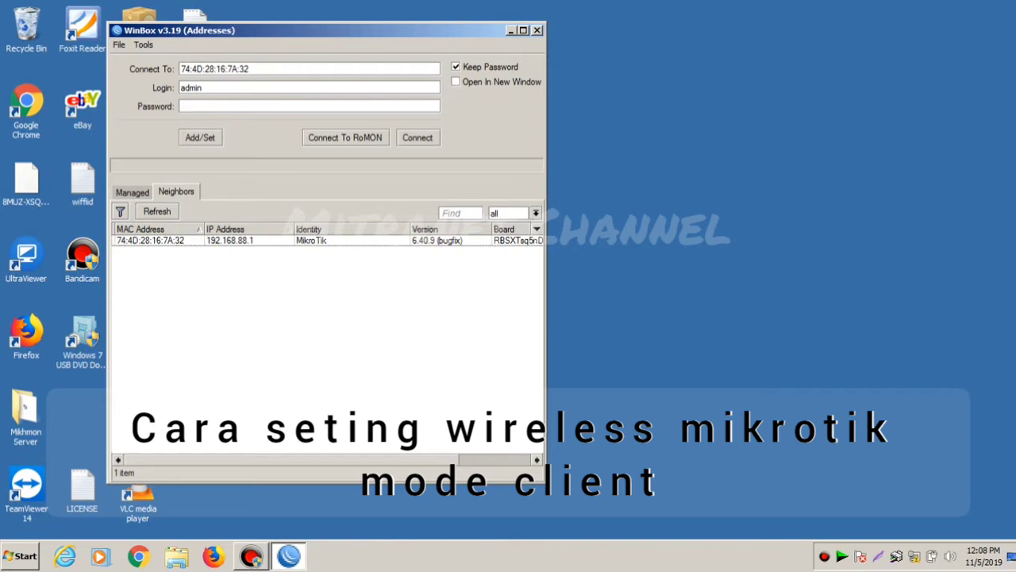
pyautogui.click(230, 240)
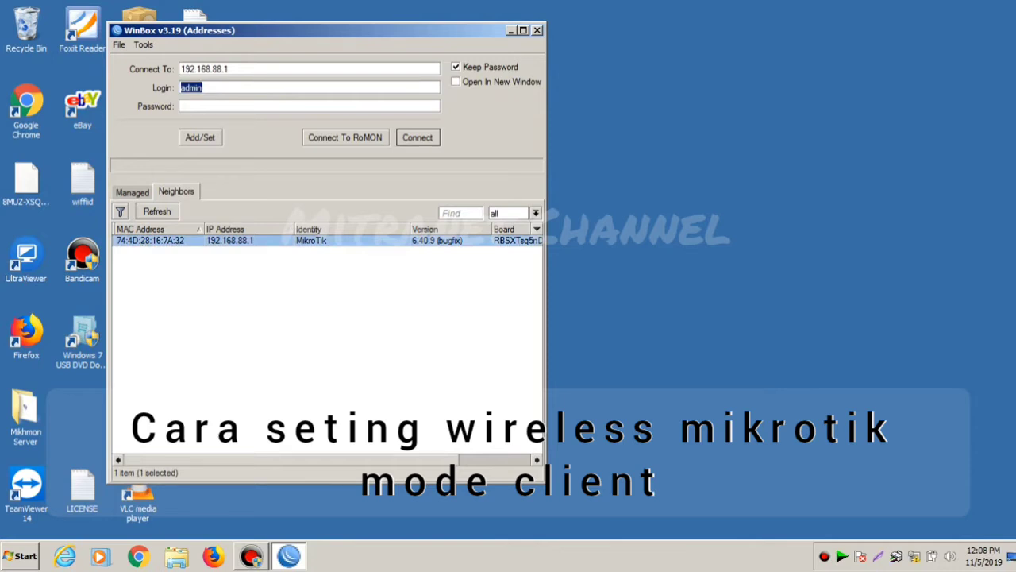
pyautogui.click(150, 240)
pyautogui.click(229, 240)
pyautogui.click(932, 556)
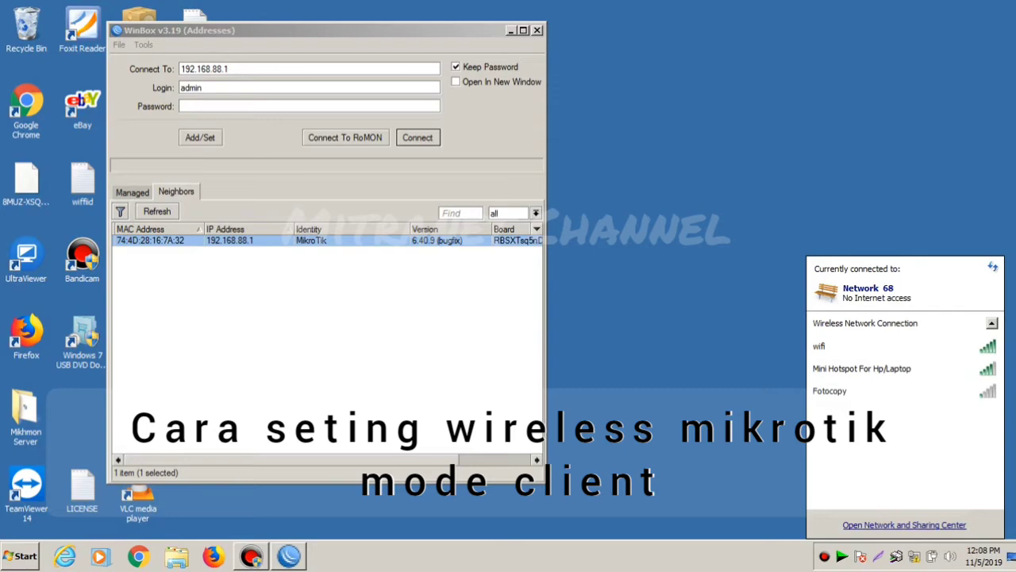
# - Open the IPv4 properties of Local Area Connection from Network and Sharing Center
pyautogui.click(905, 525)
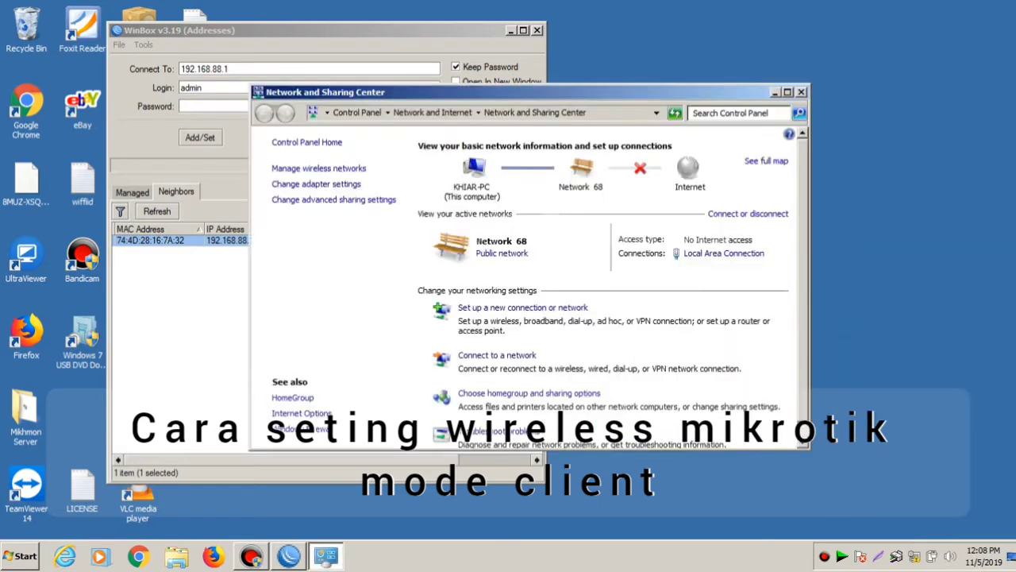
pyautogui.moveTo(358, 93); pyautogui.dragTo(431, 246)
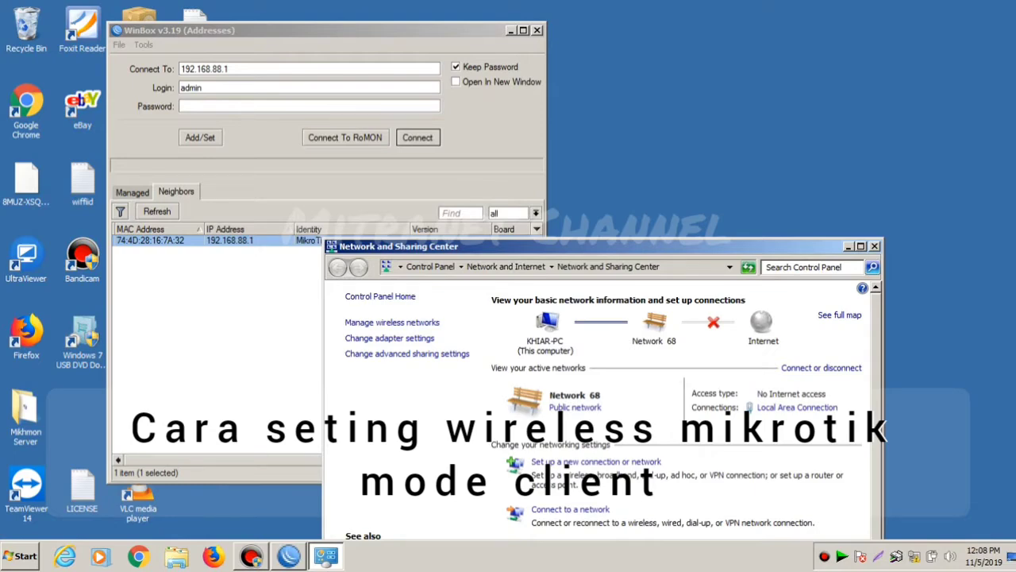
pyautogui.moveTo(431, 246); pyautogui.dragTo(409, 120)
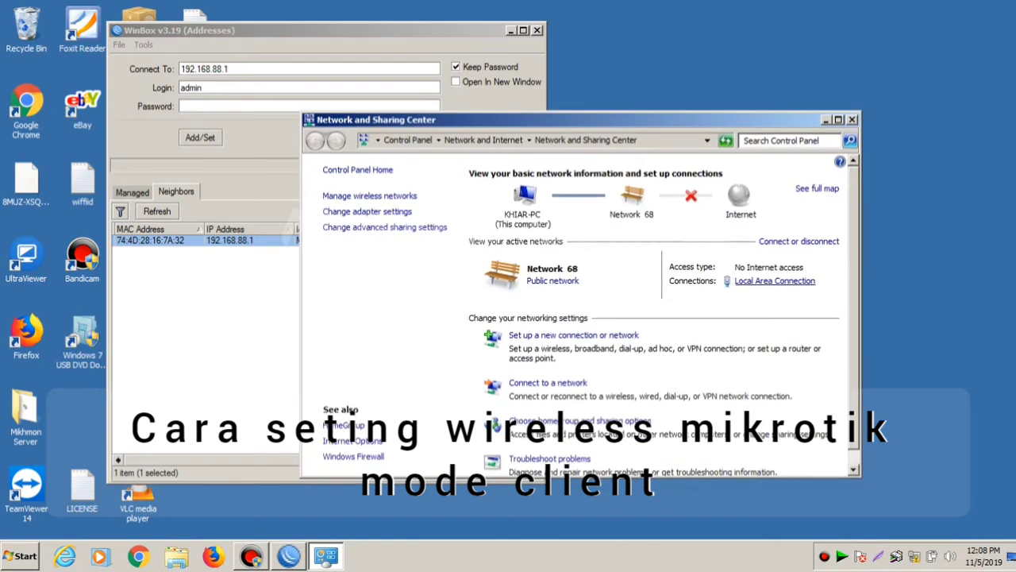
pyautogui.click(775, 281)
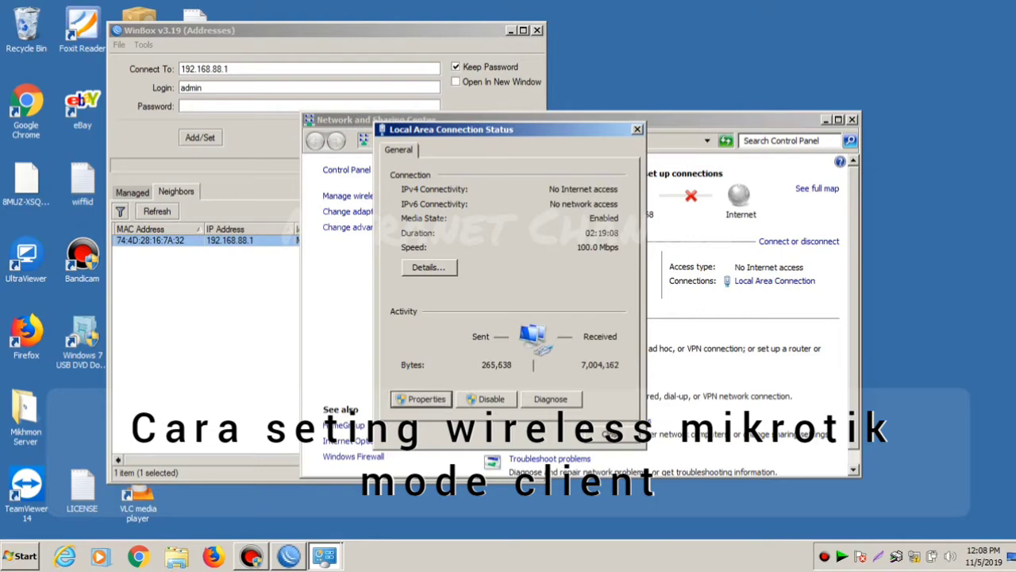
pyautogui.click(421, 399)
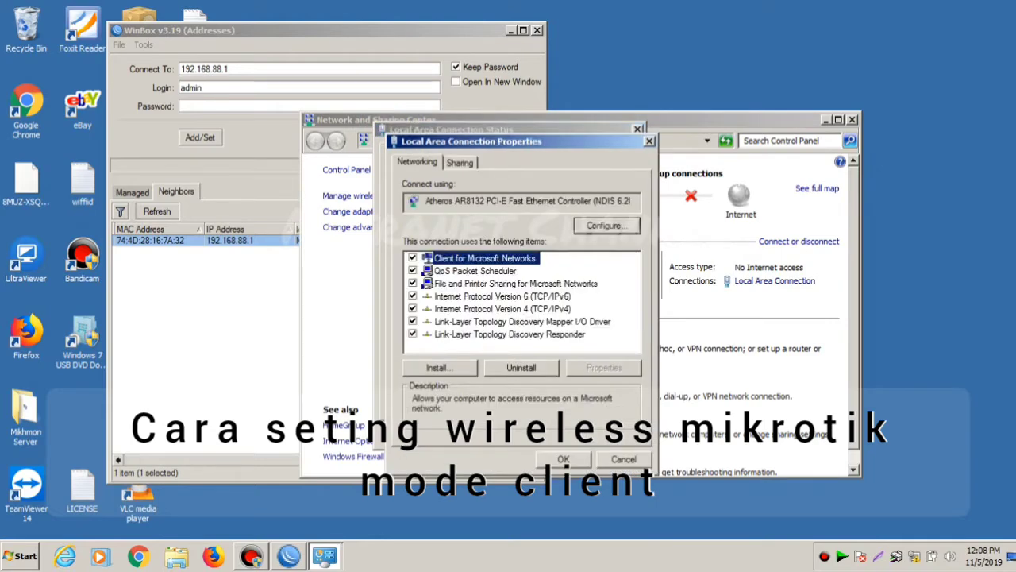
pyautogui.doubleClick(502, 308)
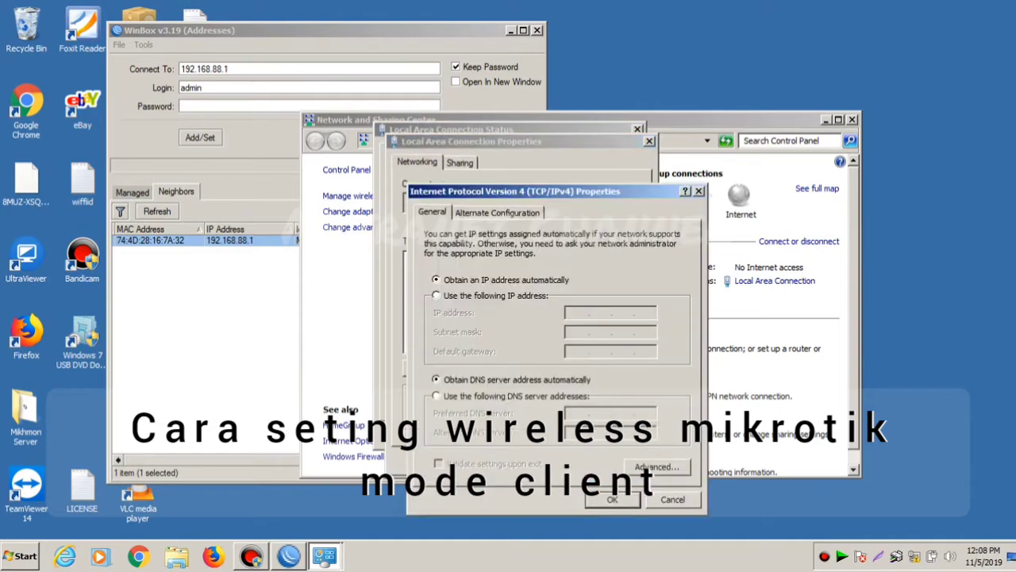
# - Set static IP 192.168.88.45 with mask 255.255.255.0, confirm, and return to WinBox
pyautogui.click(436, 295)
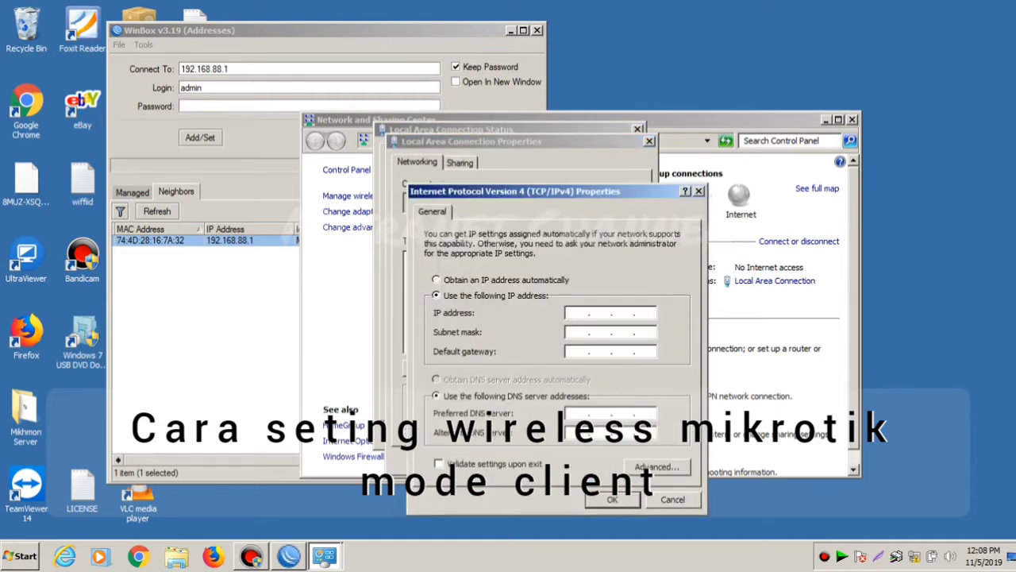
pyautogui.write('192 . 168 . 88 .')
pyautogui.write('45')
pyautogui.press('Tab')
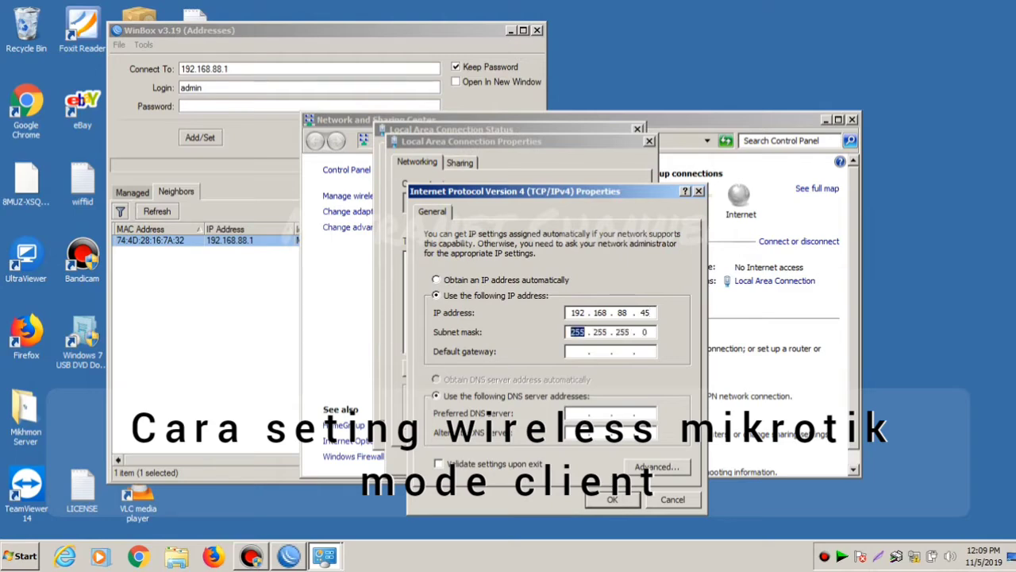
pyautogui.press('Return')
pyautogui.press('Return')
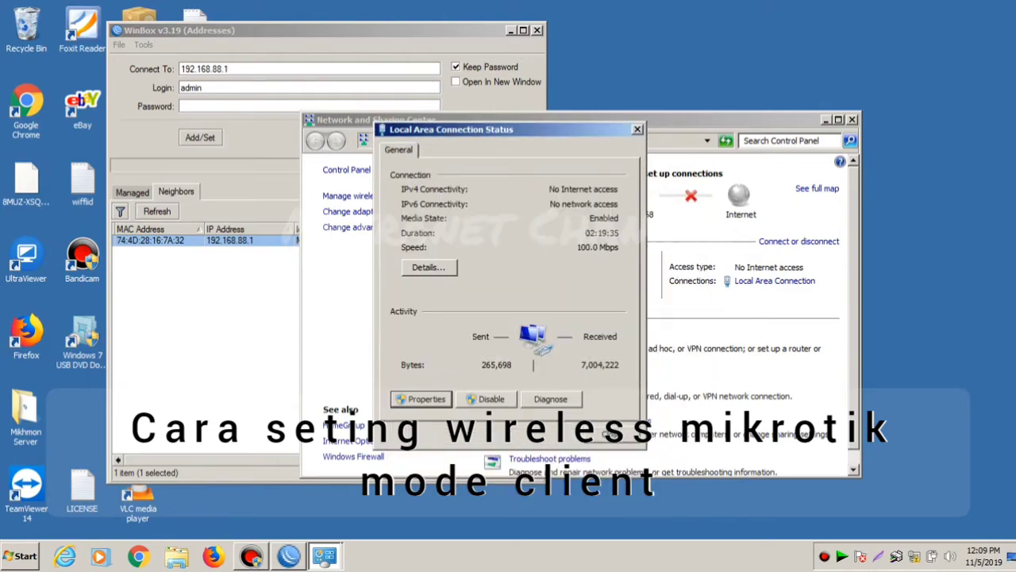
pyautogui.press('Escape')
pyautogui.click(289, 556)
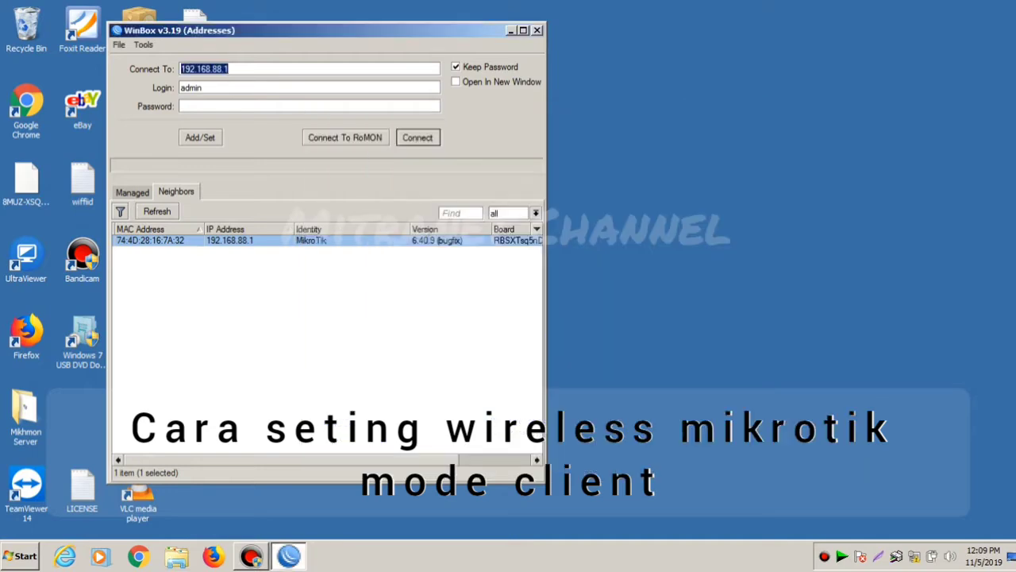
# - Log in to 192.168.88.1, dismiss the RouterOS default-configuration notice, and close WinBox
pyautogui.press('Tab')
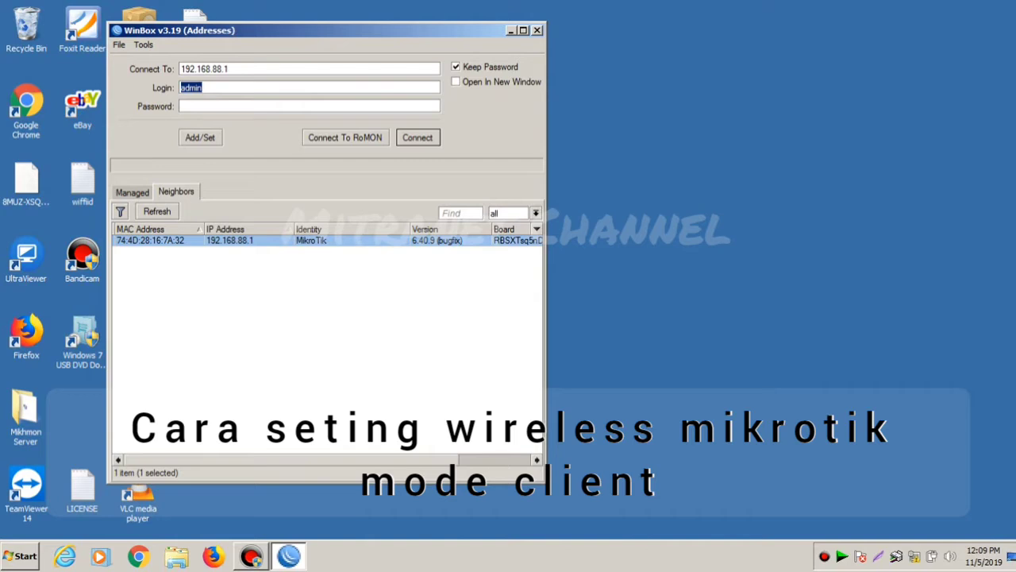
pyautogui.press('Tab')
pyautogui.press('Return')
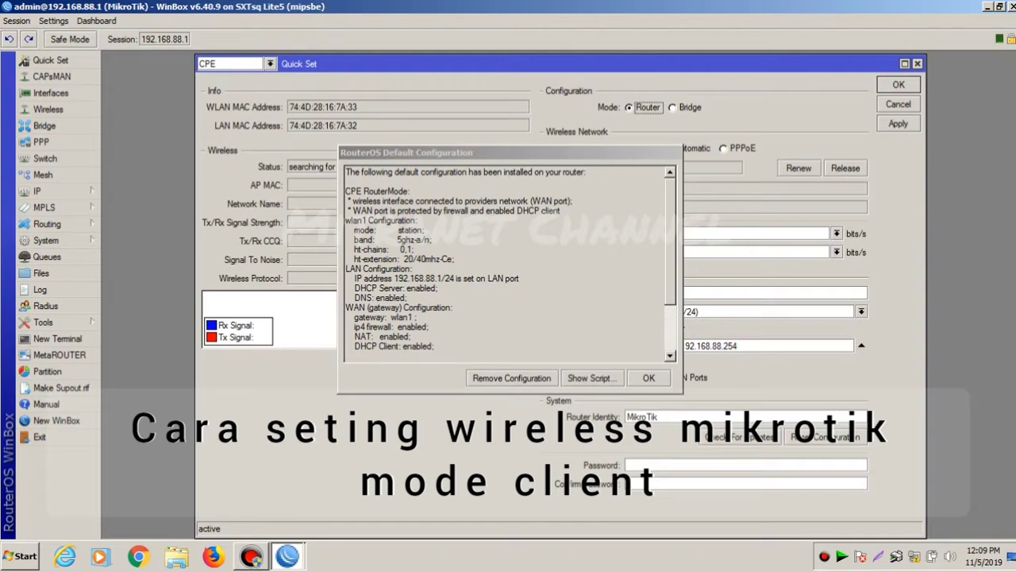
pyautogui.press('Return')
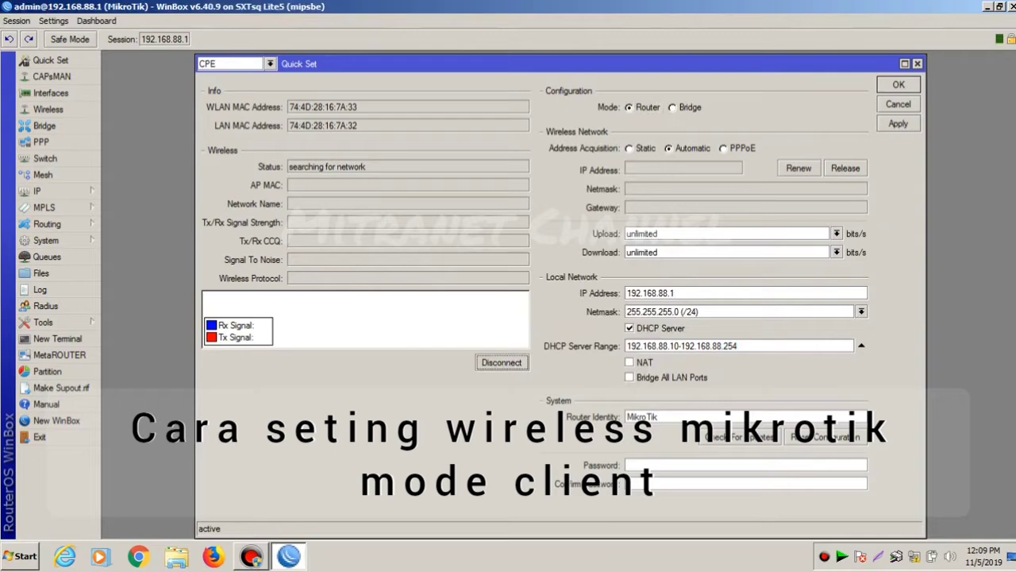
pyautogui.click(1010, 6)
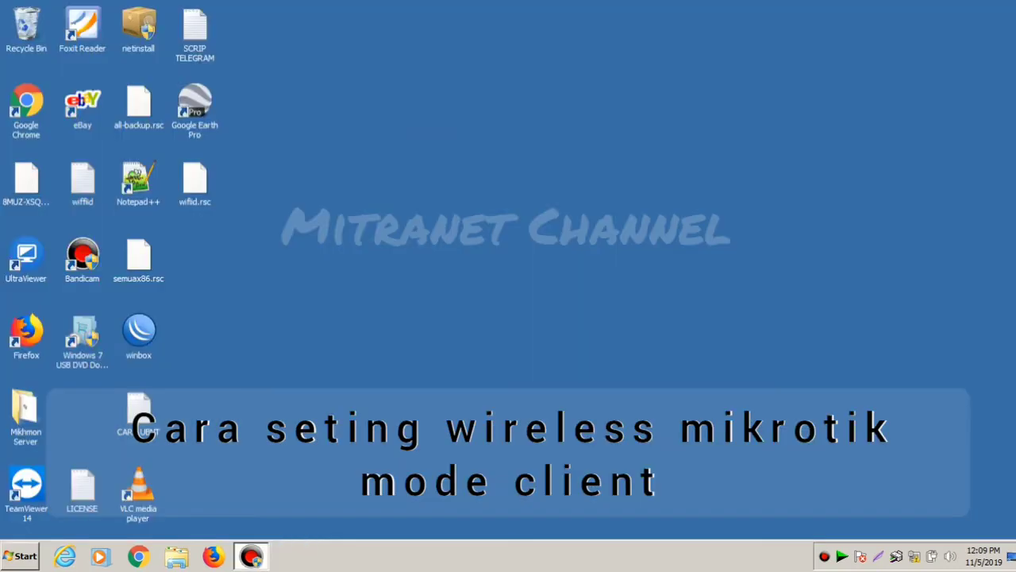
# - Open the Local Area Connection's IPv4 properties via Network and Sharing Center
pyautogui.click(1010, 556)
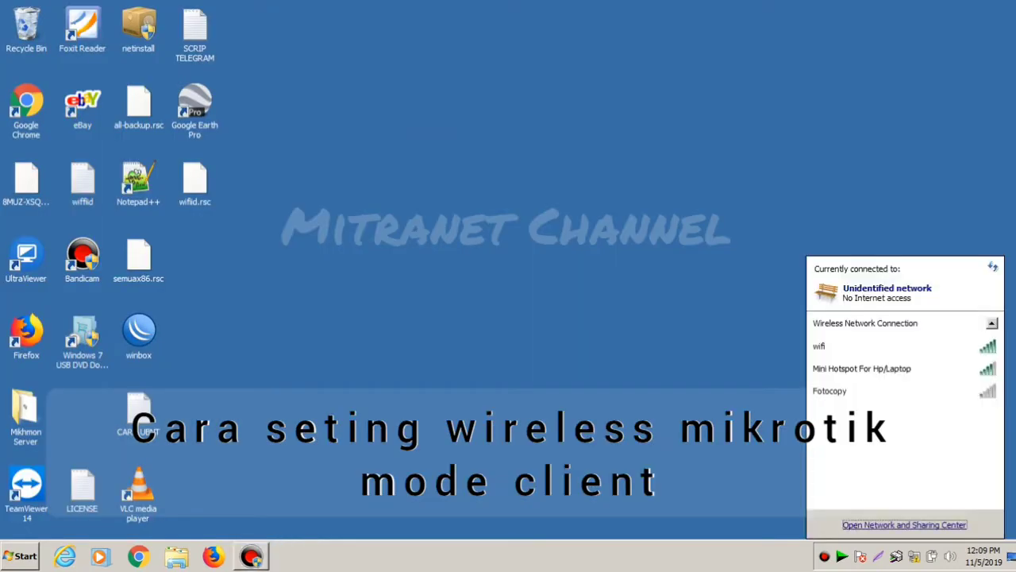
pyautogui.click(905, 526)
pyautogui.click(774, 281)
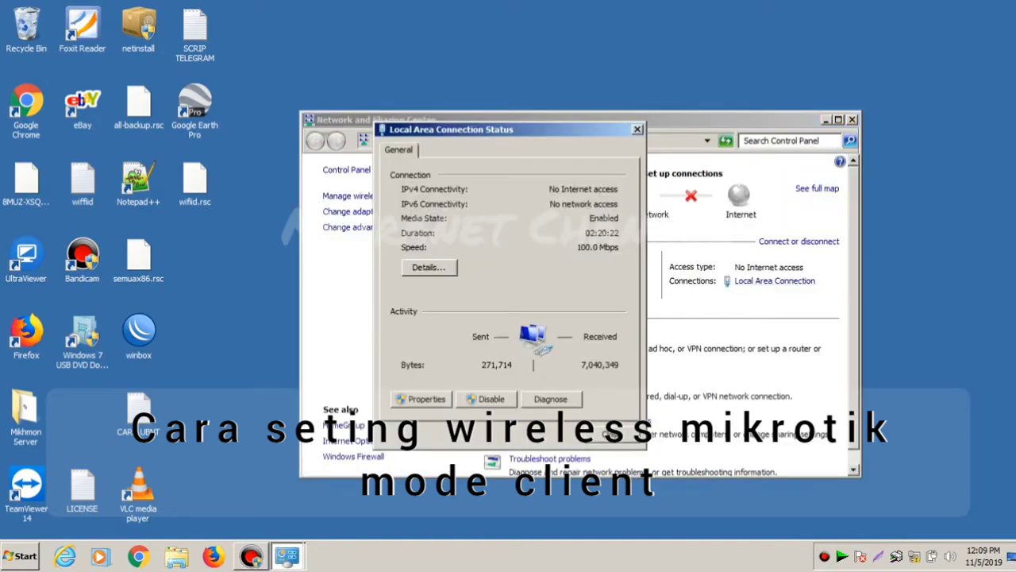
pyautogui.click(422, 399)
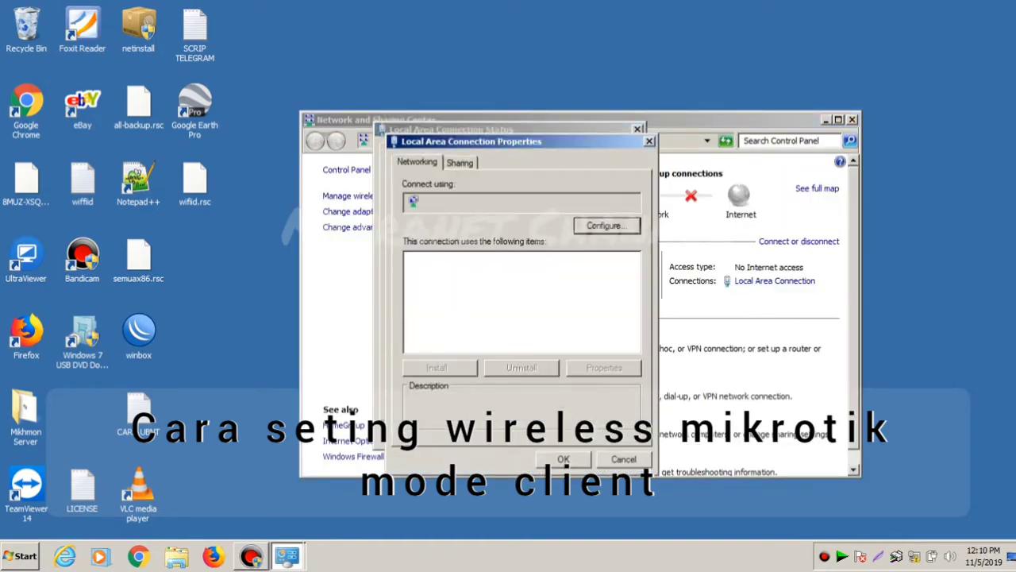
pyautogui.doubleClick(503, 309)
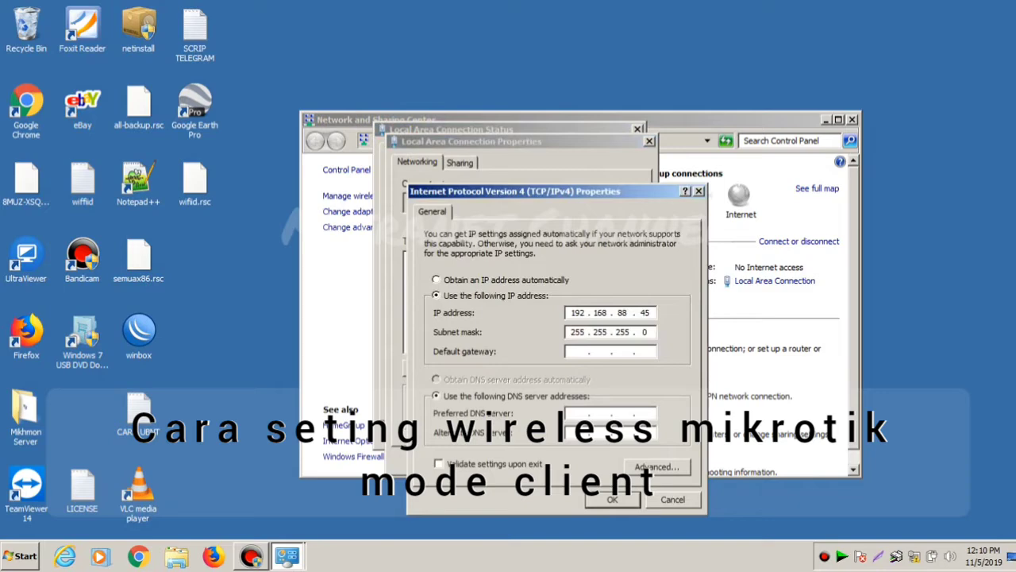
# - Switch IPv4 to obtain IP and DNS automatically, close the network windows, and restart WinBox
pyautogui.click(436, 280)
pyautogui.click(436, 380)
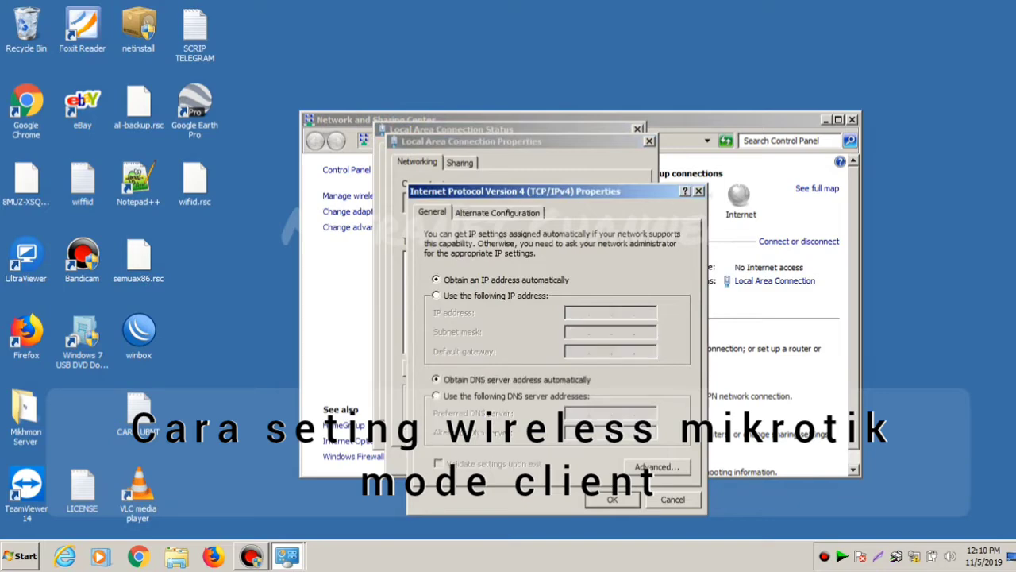
pyautogui.click(612, 498)
pyautogui.click(564, 460)
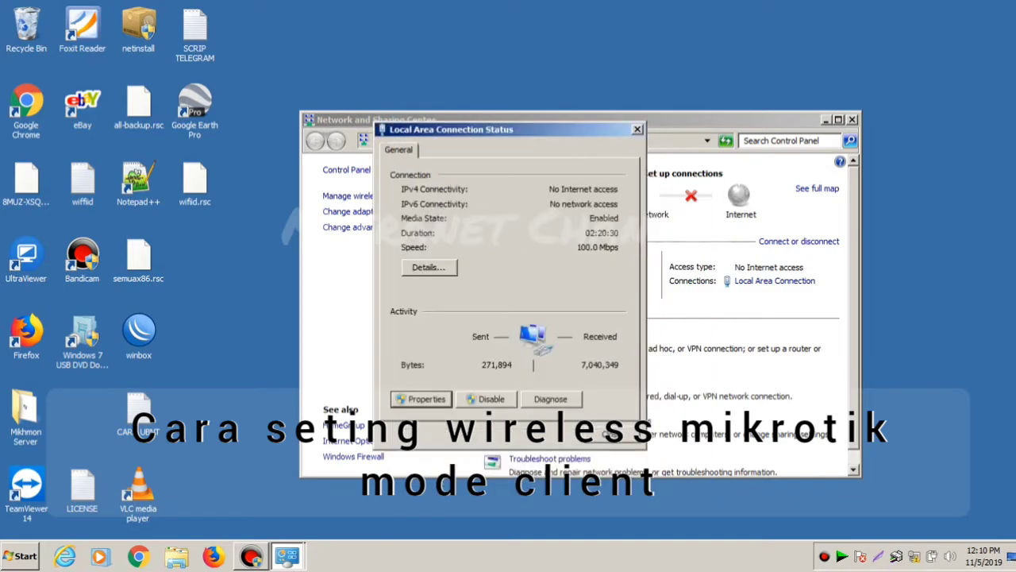
pyautogui.press('Escape')
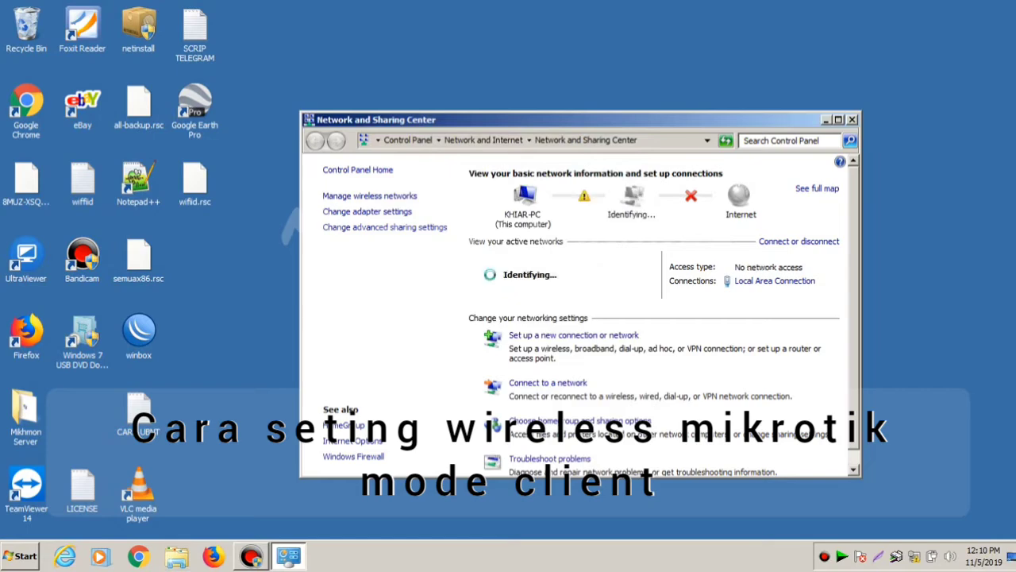
pyautogui.hotkey('alt', 'F4')
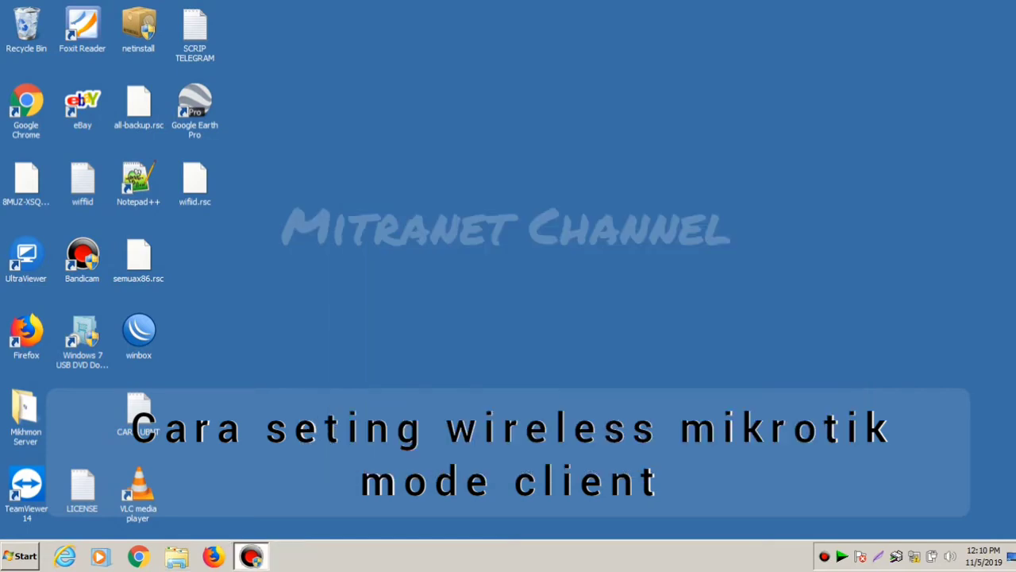
pyautogui.hotkey('alt', 'r')
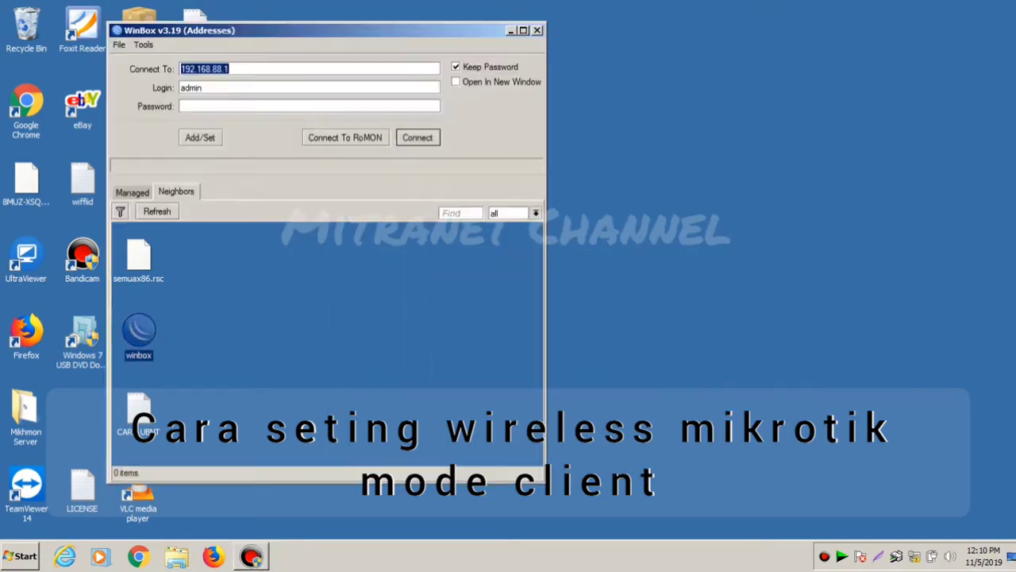
# - Refresh Neighbors, select the SXTsq Lite5 router by its MAC address, and connect
pyautogui.click(157, 211)
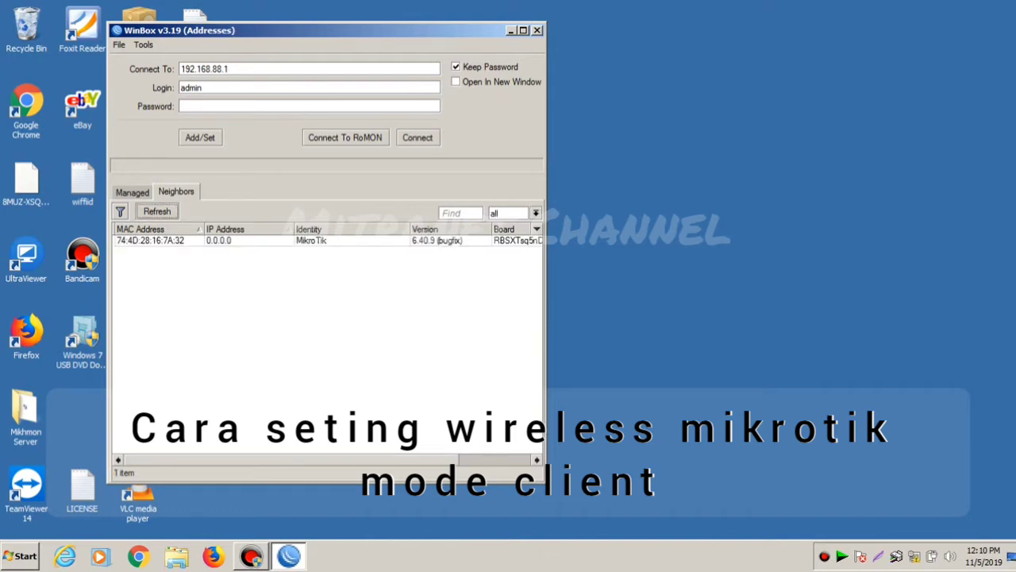
pyautogui.click(150, 239)
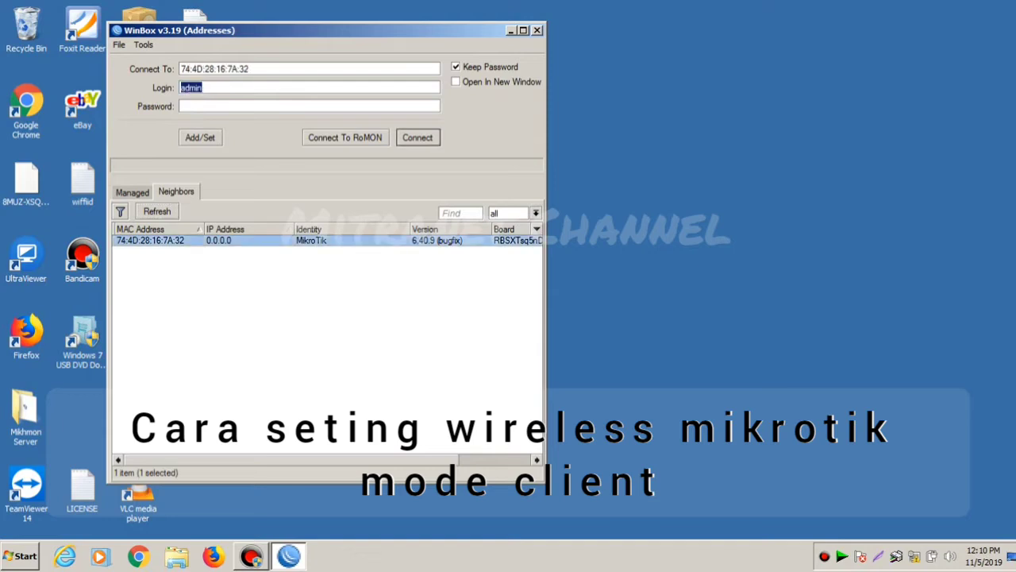
pyautogui.moveTo(250, 69)
pyautogui.mouseDown()
pyautogui.moveTo(181, 69)
pyautogui.moveTo(245, 69)
pyautogui.mouseUp()
pyautogui.press('Return')
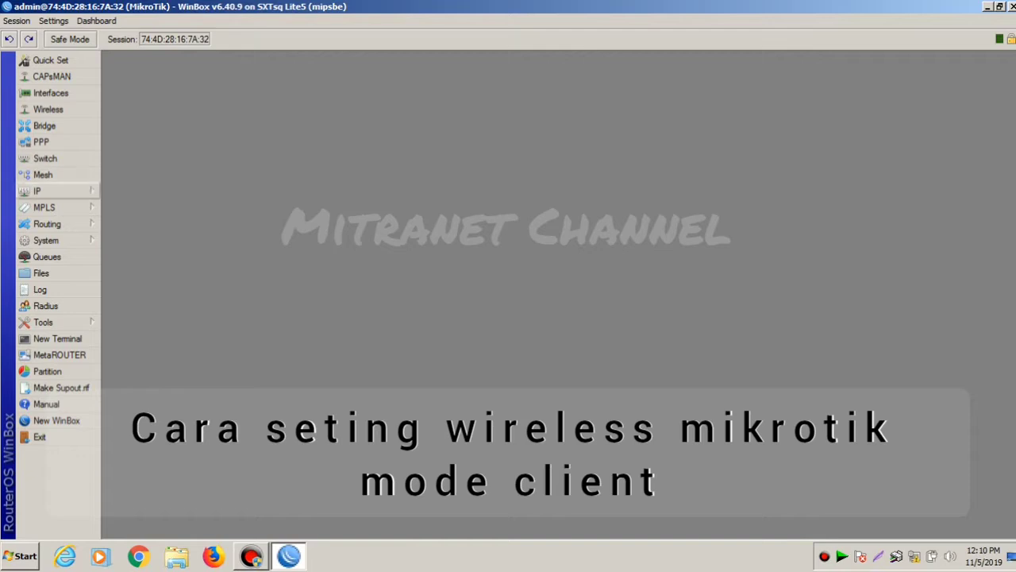
# - Open the IP > Addresses list, which currently has 0 items
pyautogui.click(48, 190)
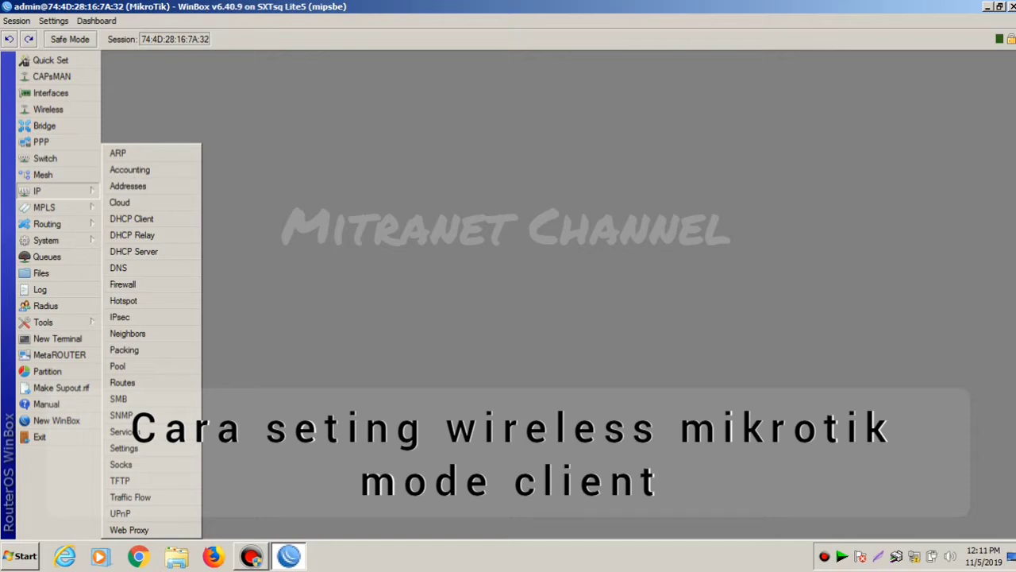
pyautogui.click(128, 186)
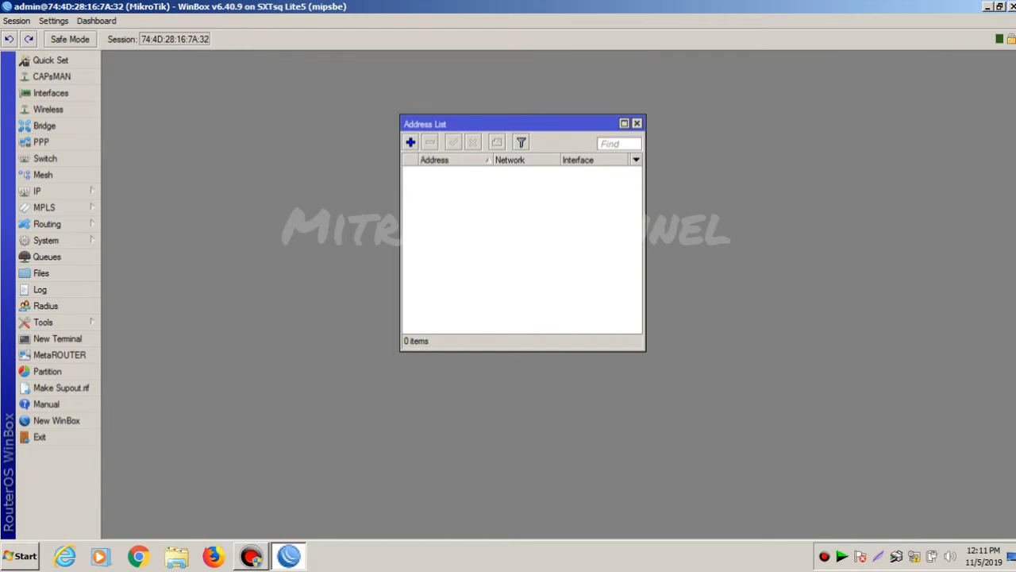
# - Add the address 192.168.1.254/24 on interface ether1
pyautogui.click(411, 142)
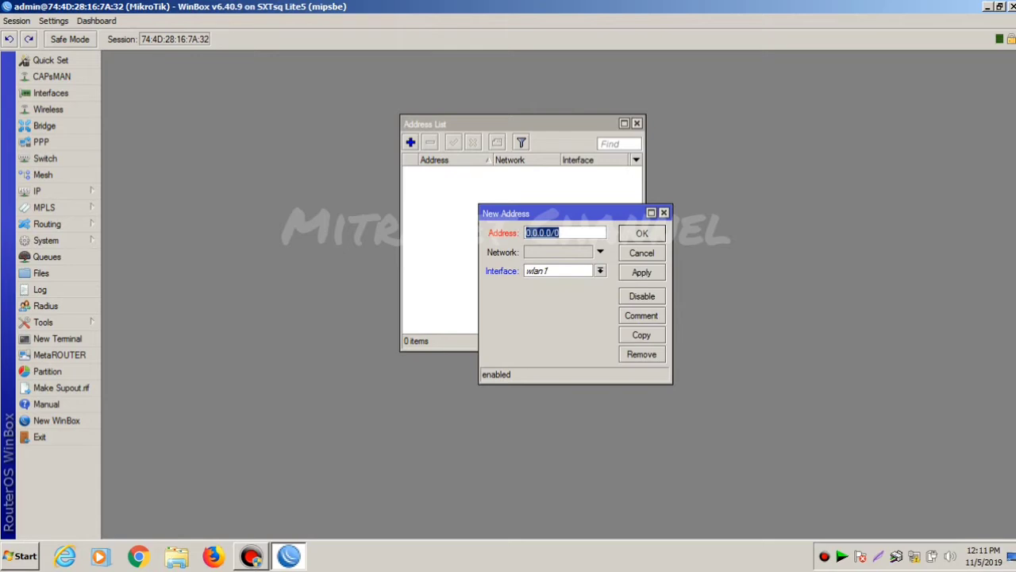
pyautogui.write('192.168.1.25')
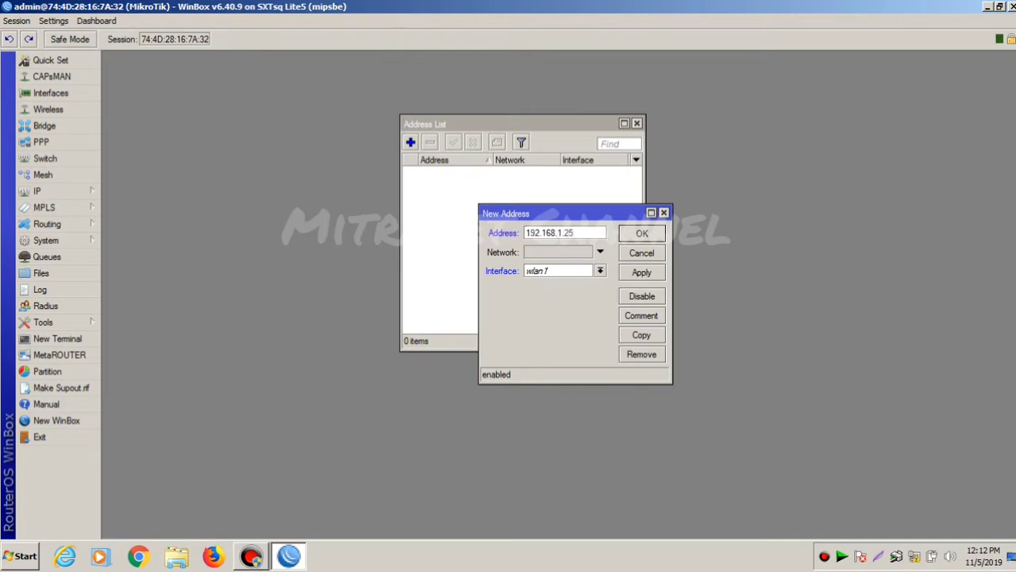
pyautogui.write('4/24')
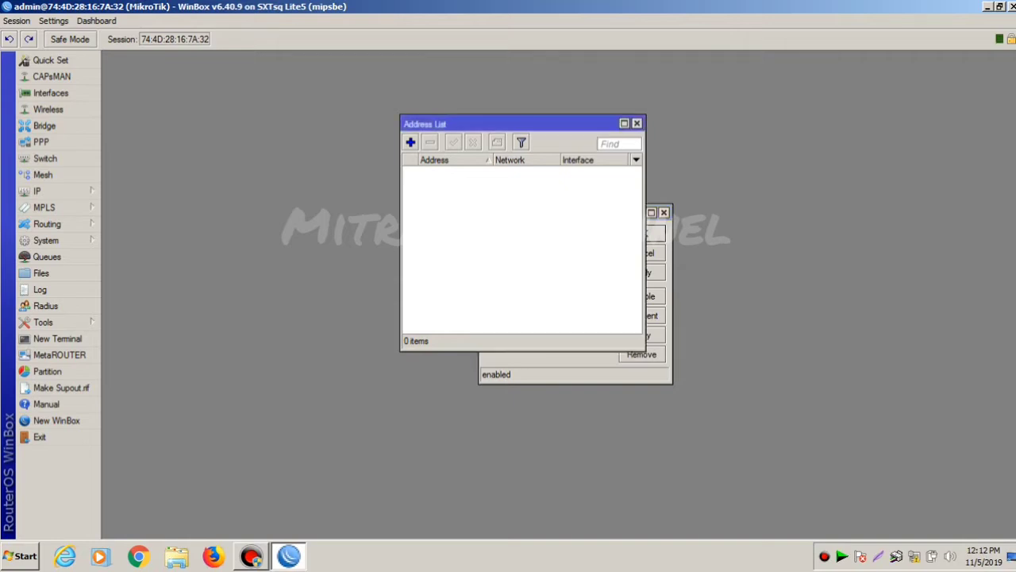
pyautogui.moveTo(477, 124); pyautogui.dragTo(274, 99)
pyautogui.click(563, 233)
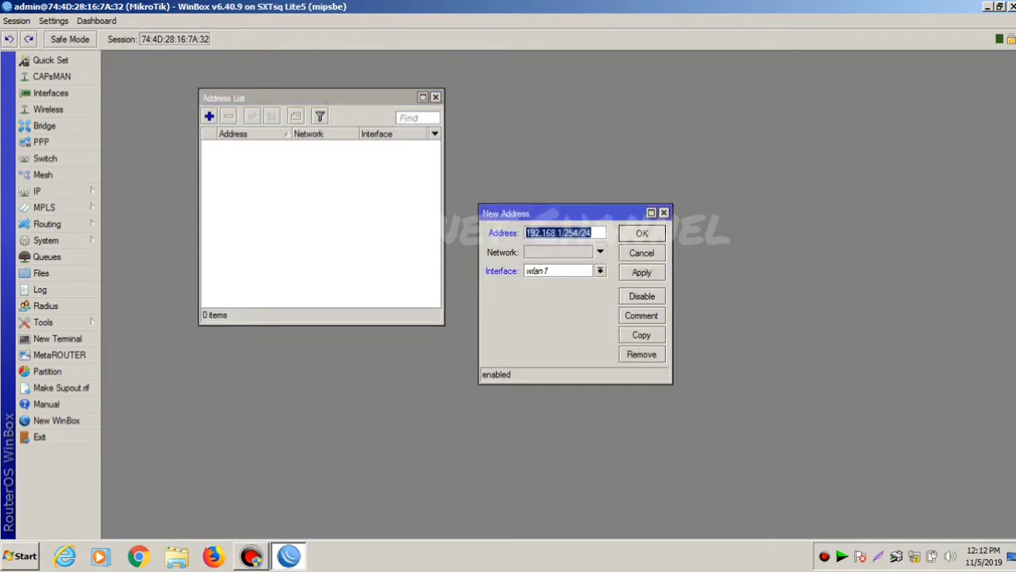
pyautogui.click(599, 270)
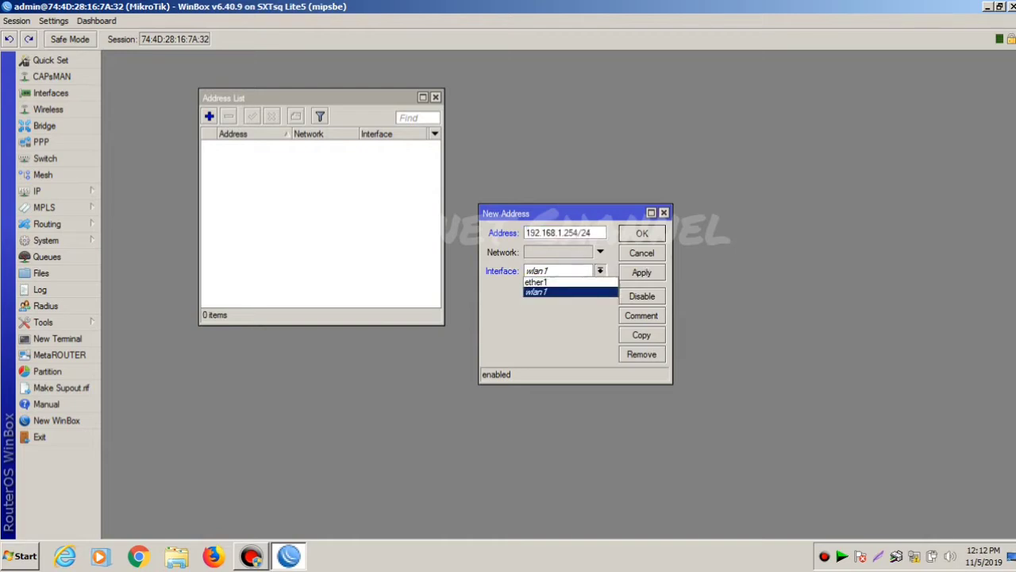
pyautogui.click(556, 276)
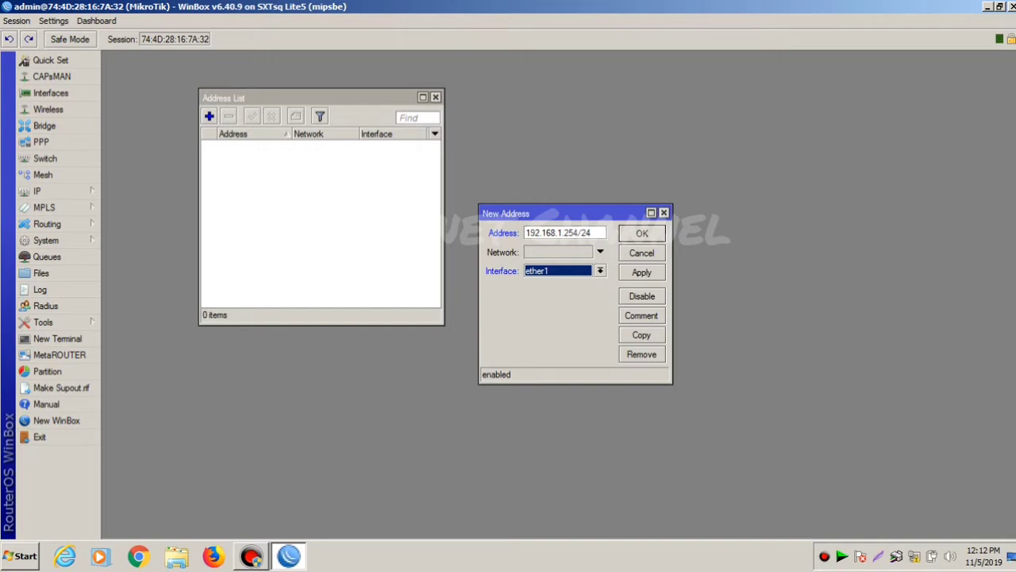
pyautogui.click(641, 271)
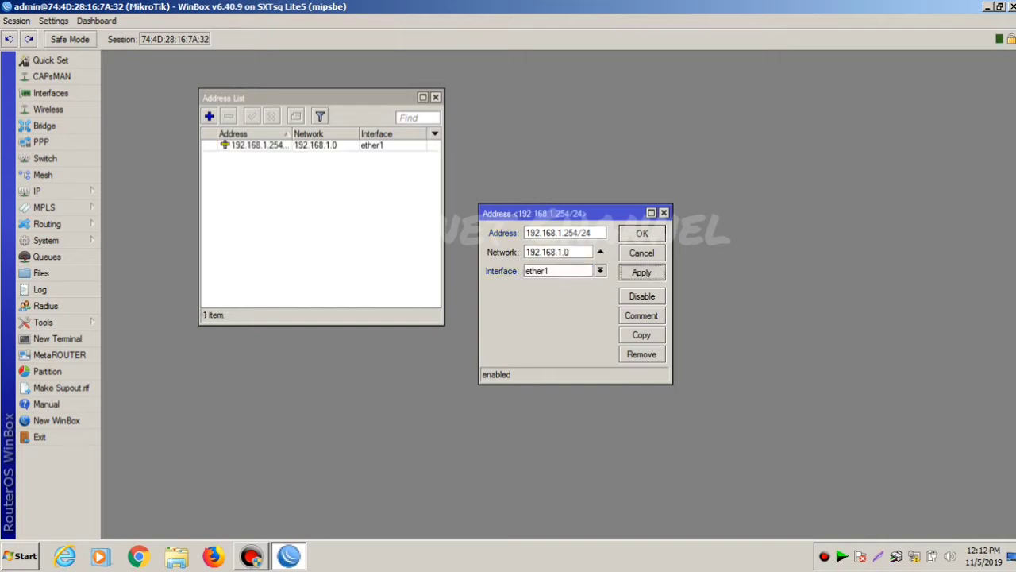
pyautogui.press('Return')
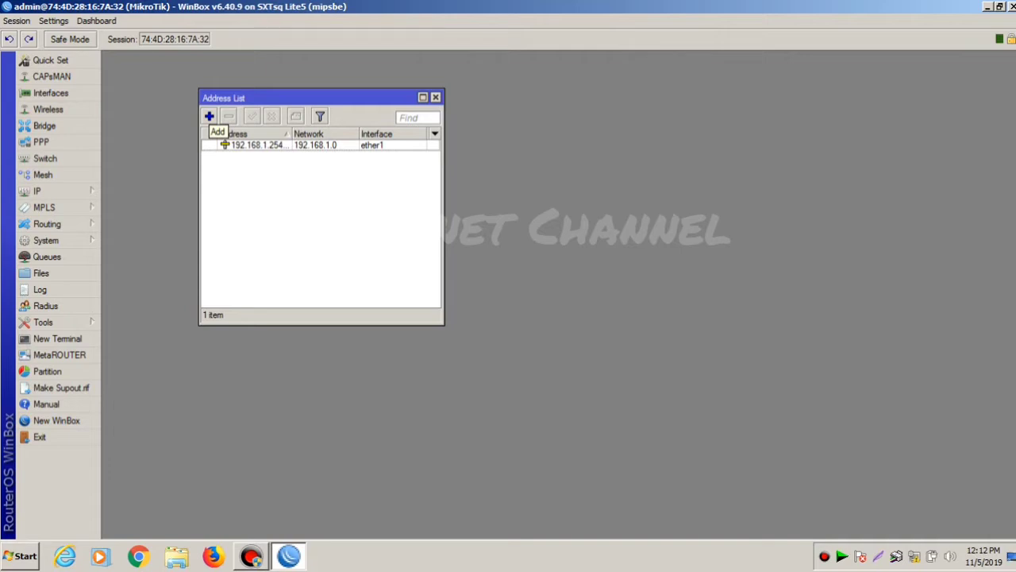
# - Add 192.168.12.59/24 on interface wlan1 and close the Address List
pyautogui.click(209, 116)
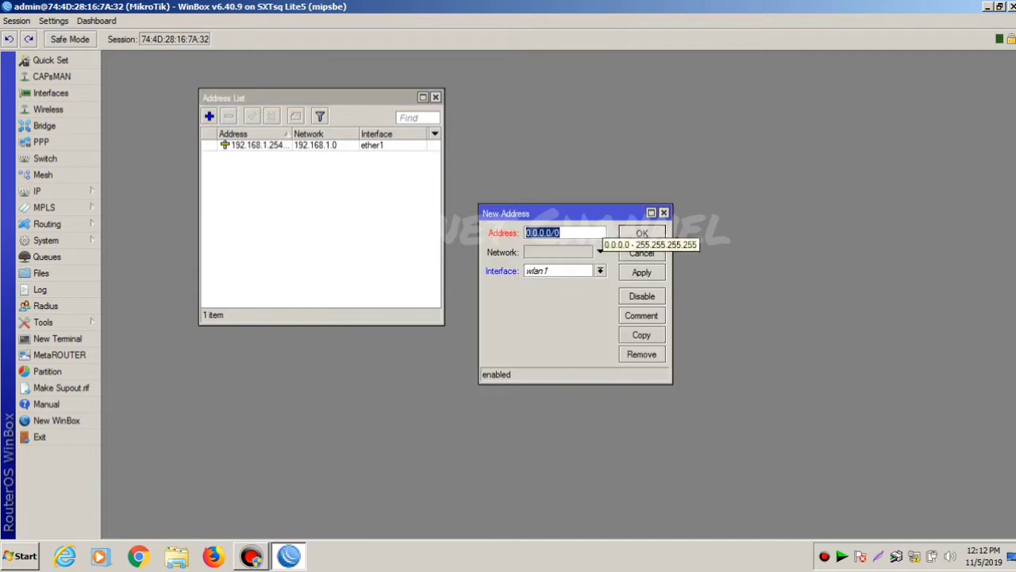
pyautogui.write('192')
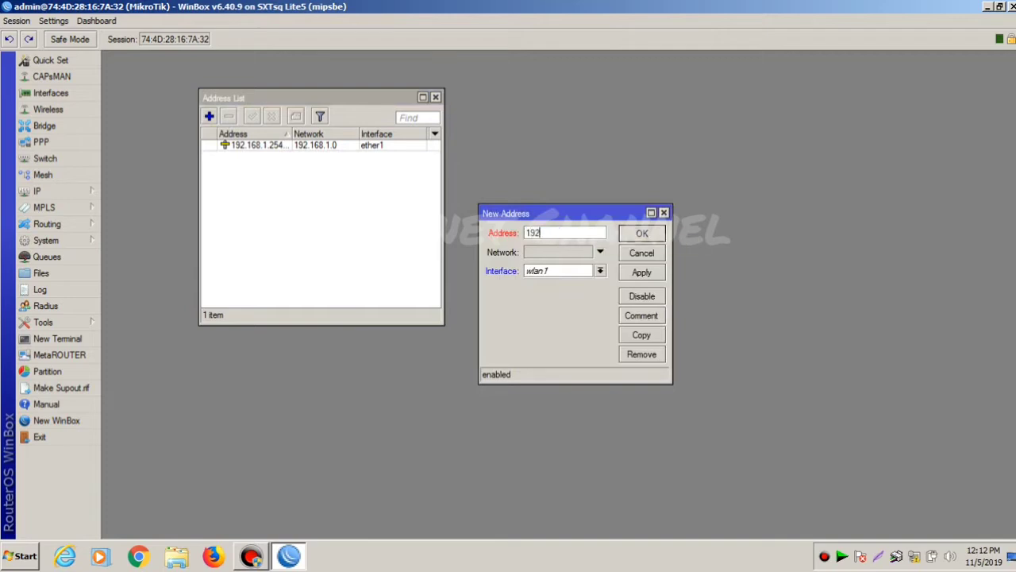
pyautogui.write('8')
pyautogui.write('.12.')
pyautogui.write('55')
pyautogui.write('/24')
pyautogui.click(600, 271)
pyautogui.press('Up')
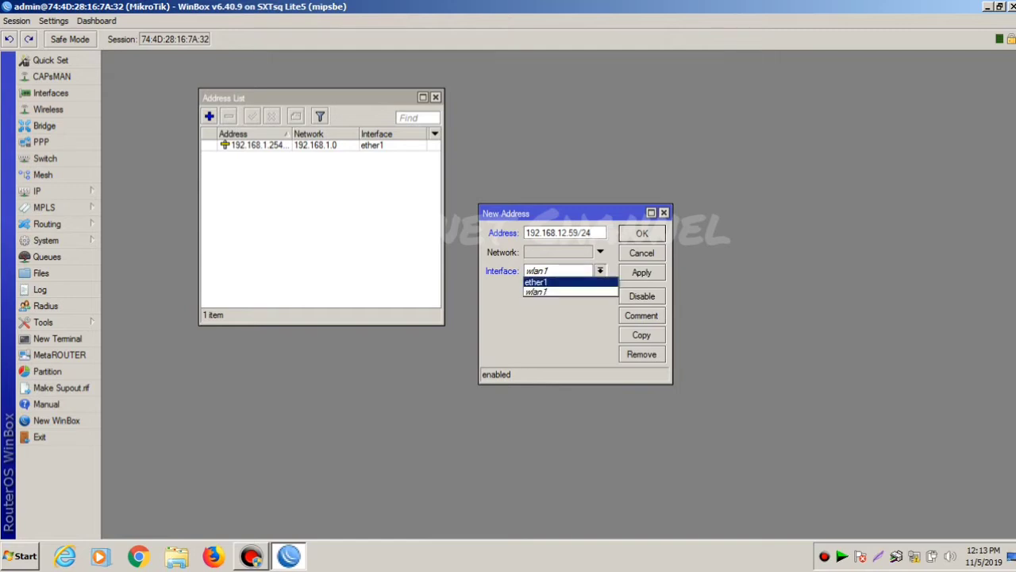
pyautogui.press('Down')
pyautogui.press('Return')
pyautogui.click(642, 273)
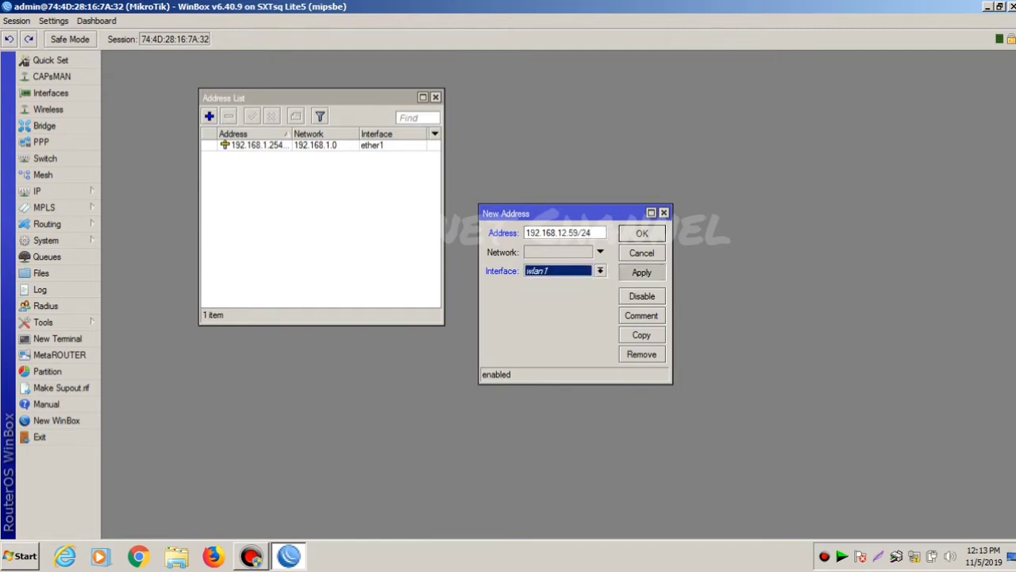
pyautogui.press('Return')
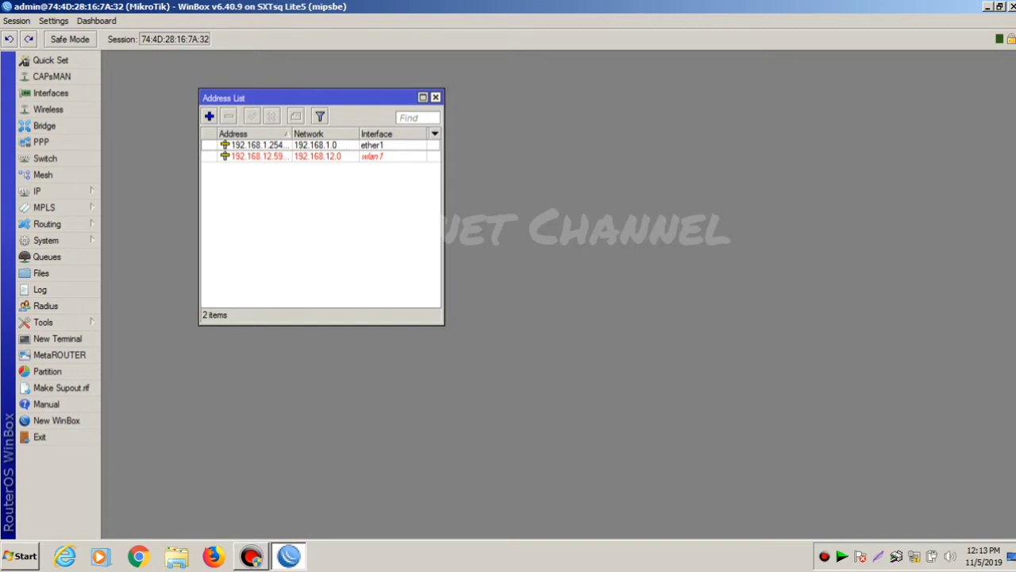
pyautogui.click(436, 97)
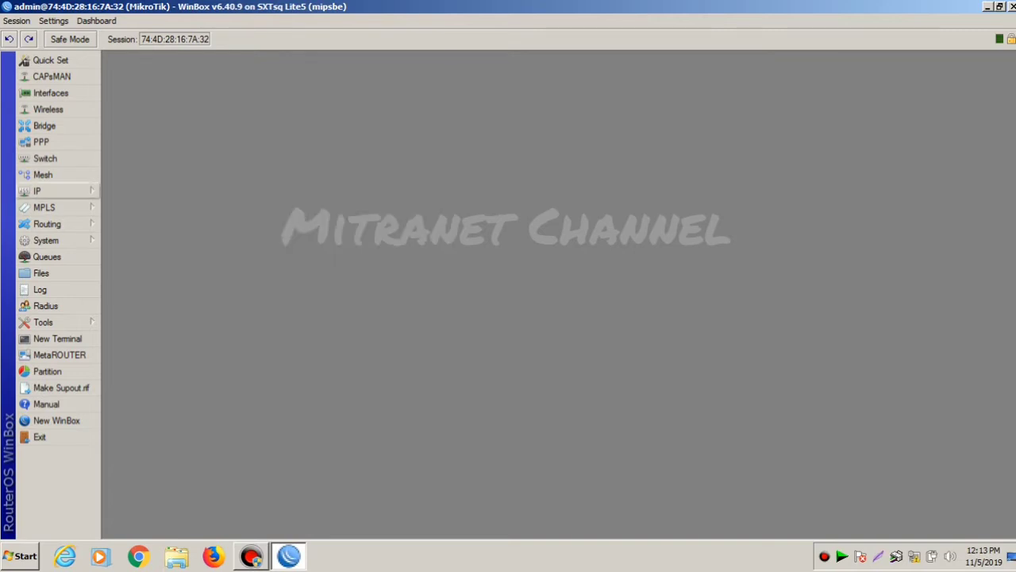
# - In IP > Routes, add 0.0.0.0/0 via gateway 192.168.12.1 and close the Route List
pyautogui.click(48, 190)
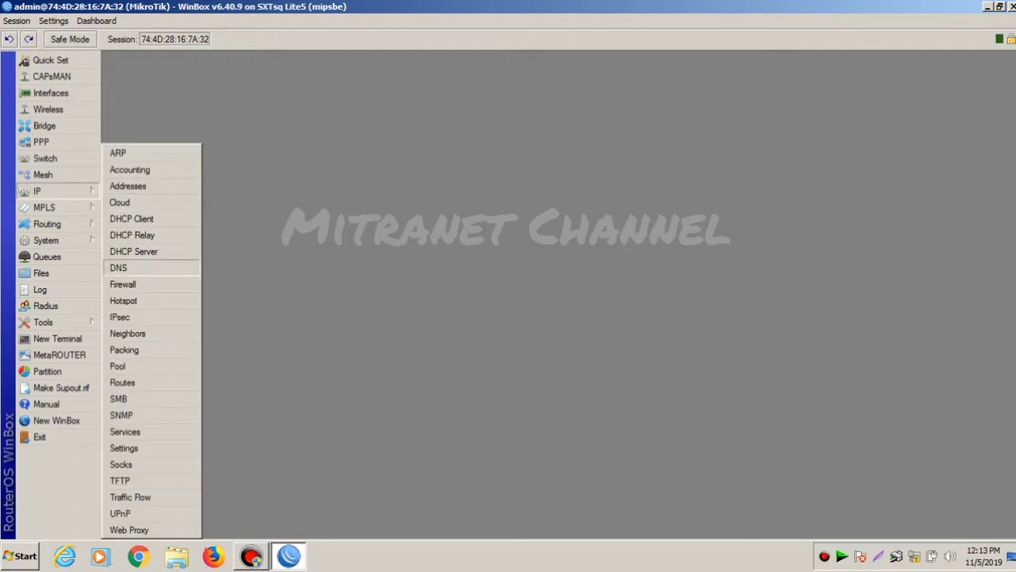
pyautogui.click(122, 382)
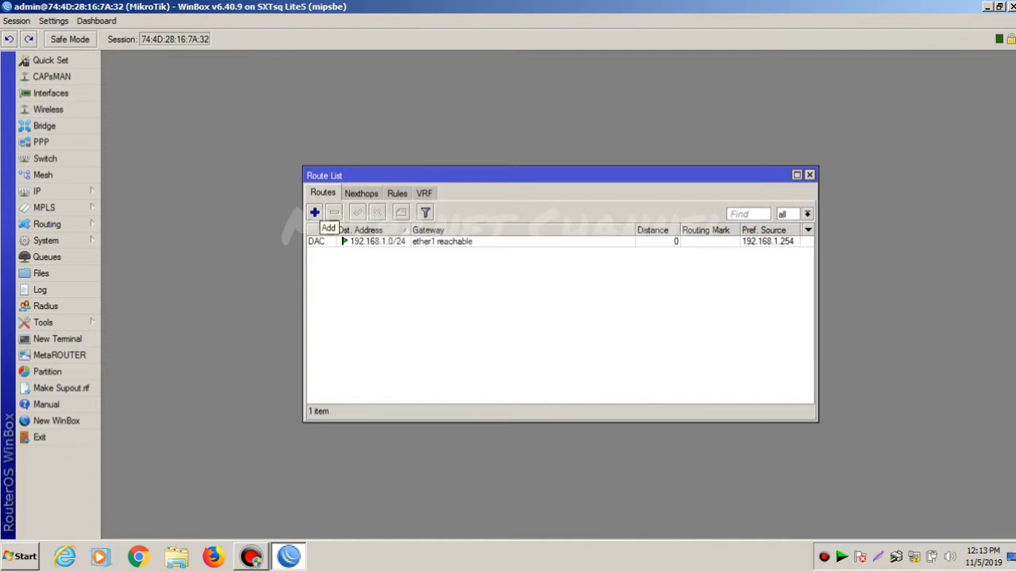
pyautogui.click(315, 212)
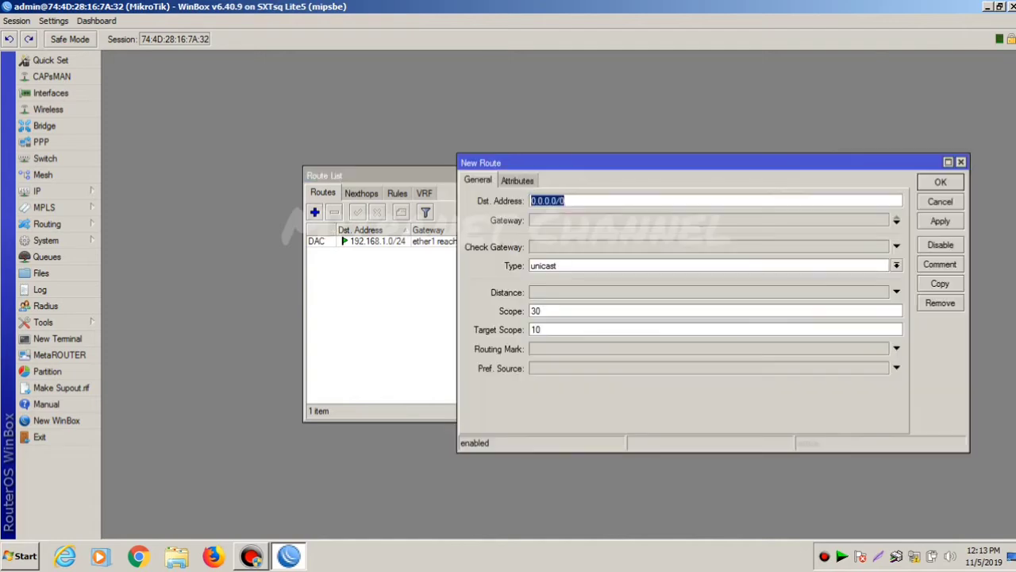
pyautogui.click(590, 220)
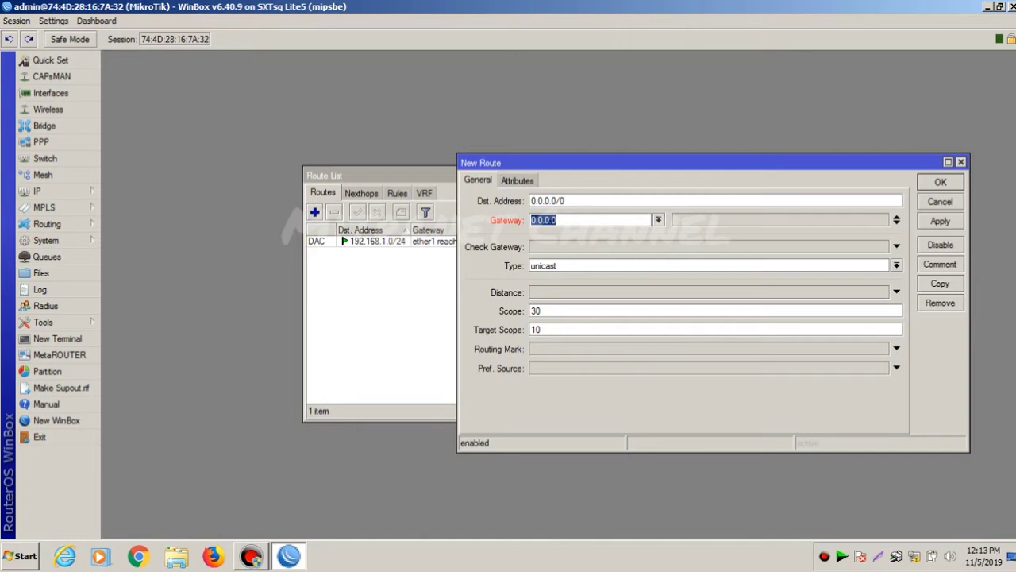
pyautogui.write('192.168.12.1')
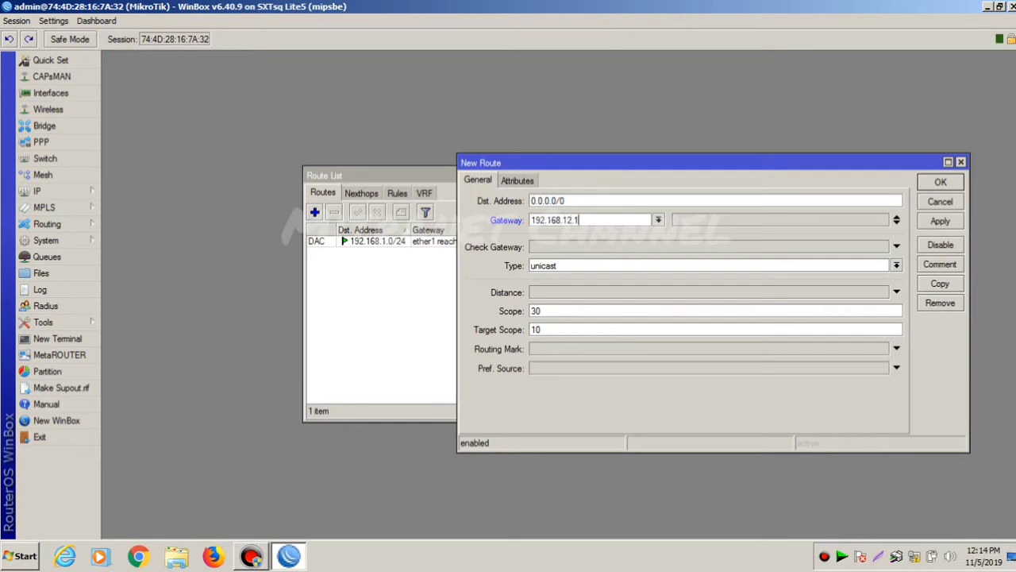
pyautogui.click(940, 220)
pyautogui.press('Return')
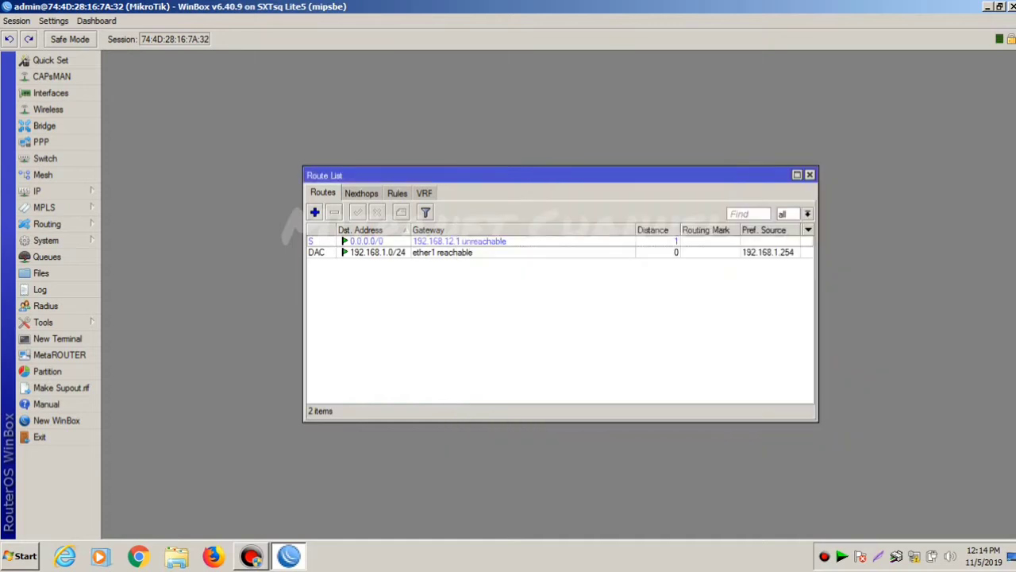
pyautogui.click(809, 174)
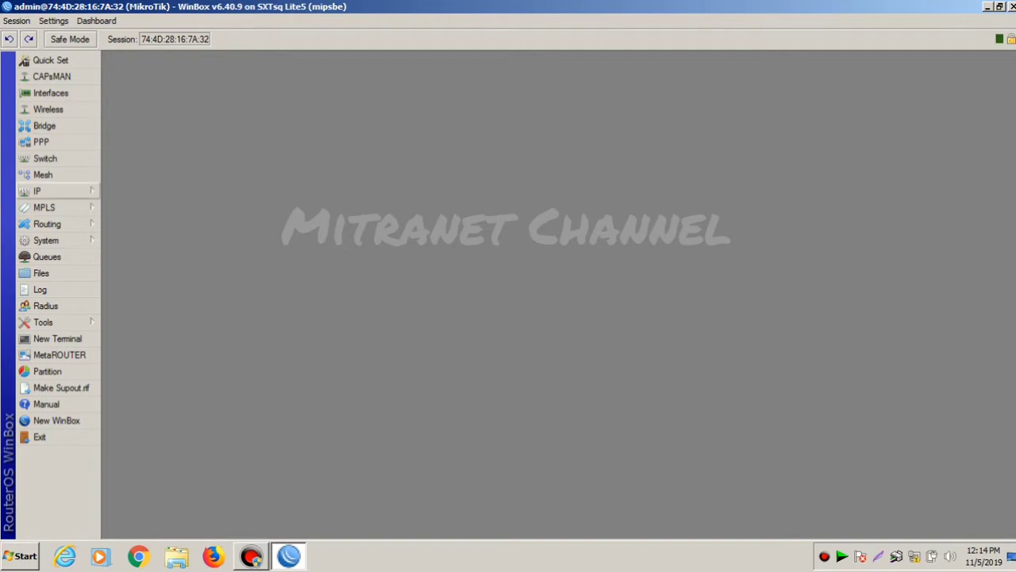
# - Open the firewall's NAT rules list and begin a new NAT rule
pyautogui.click(48, 191)
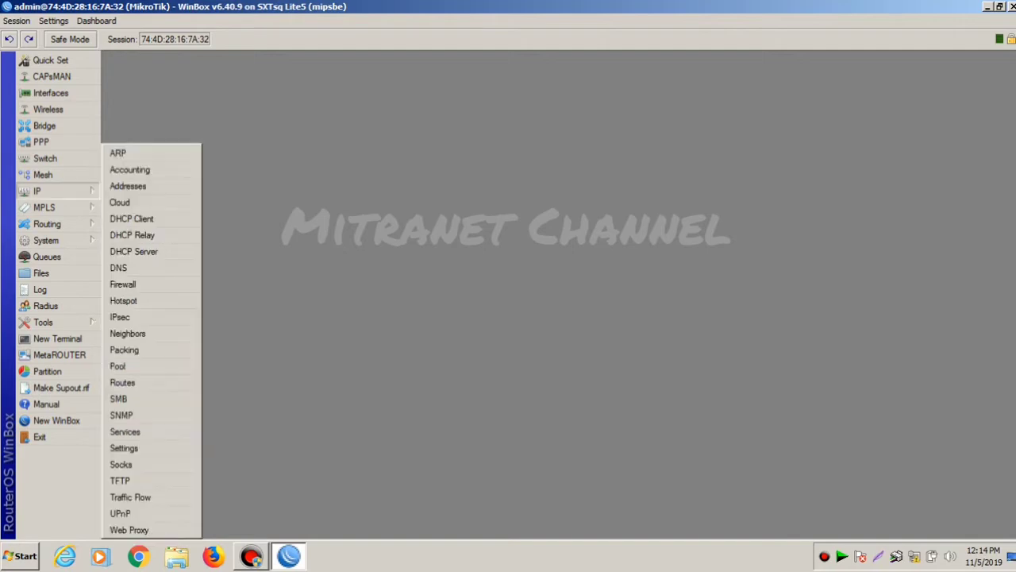
pyautogui.click(123, 284)
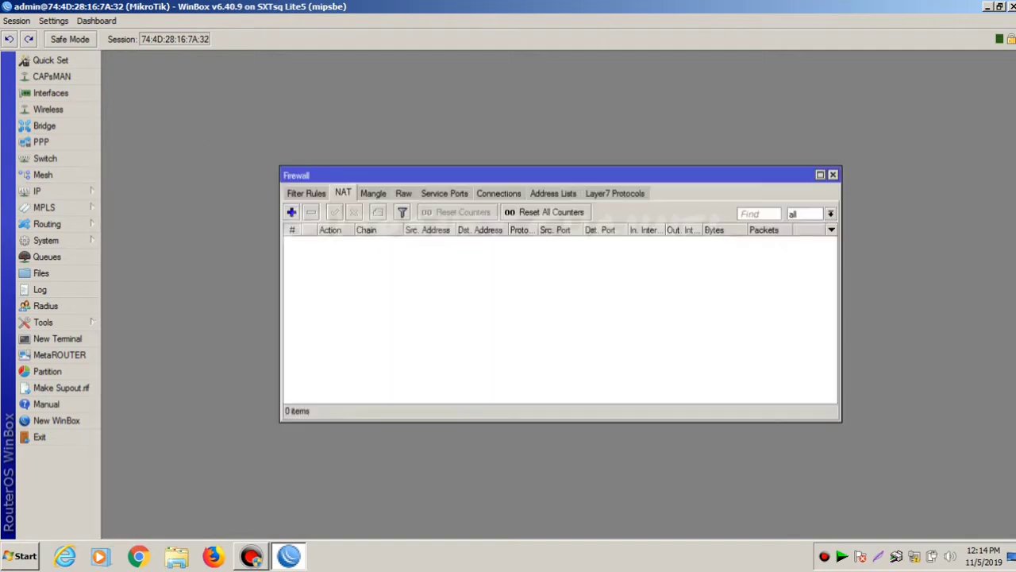
pyautogui.click(306, 193)
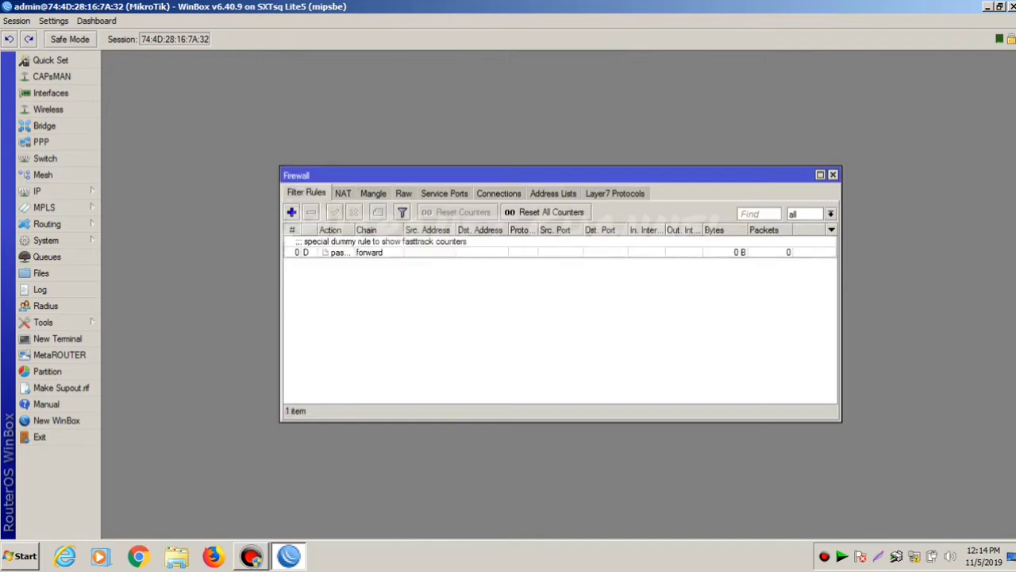
pyautogui.click(342, 193)
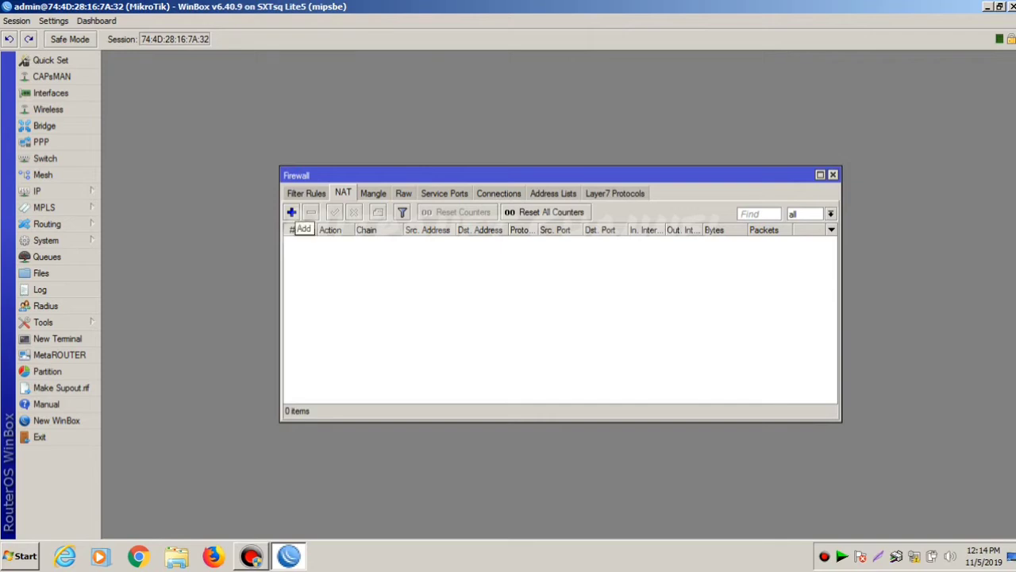
pyautogui.click(291, 212)
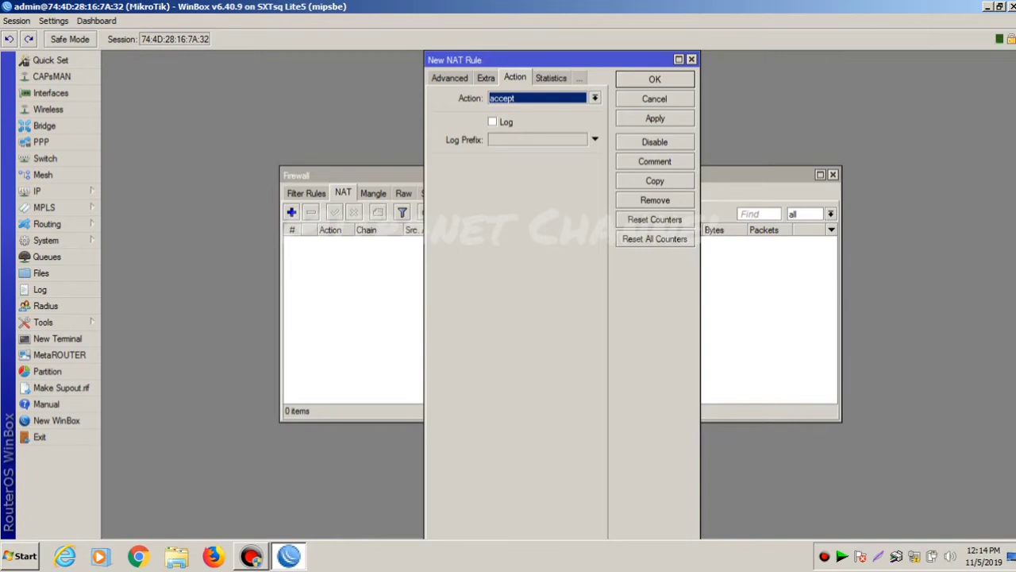
# - Make the new rule a masquerade with out interface wlan1 and save it
pyautogui.click(595, 98)
pyautogui.click(524, 166)
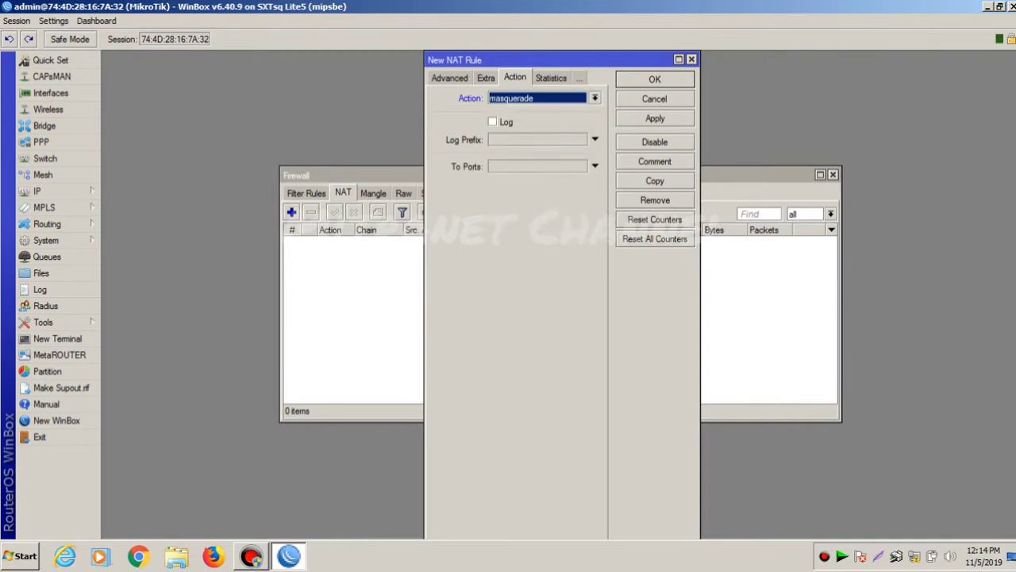
pyautogui.click(450, 77)
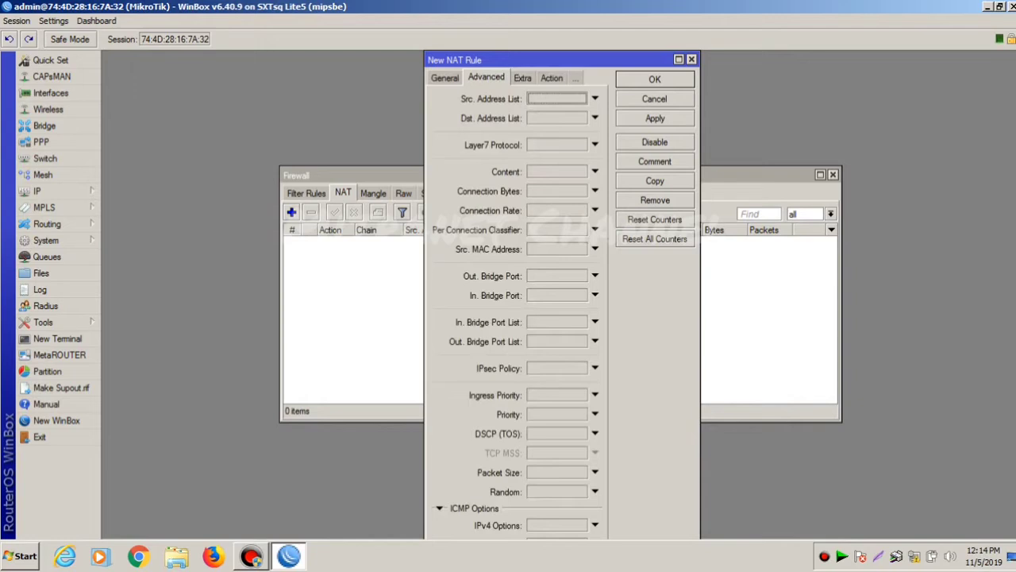
pyautogui.click(445, 77)
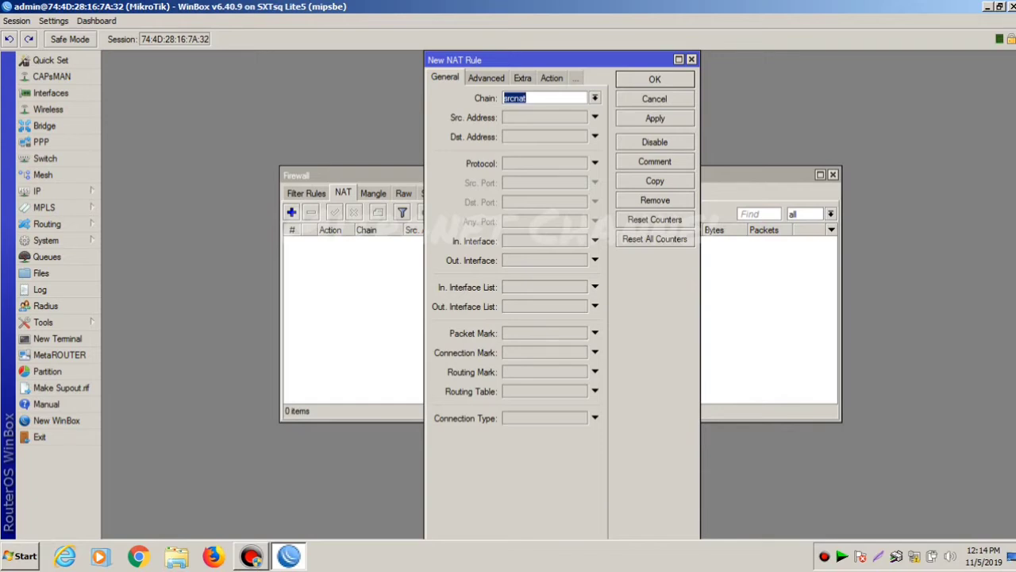
pyautogui.click(595, 260)
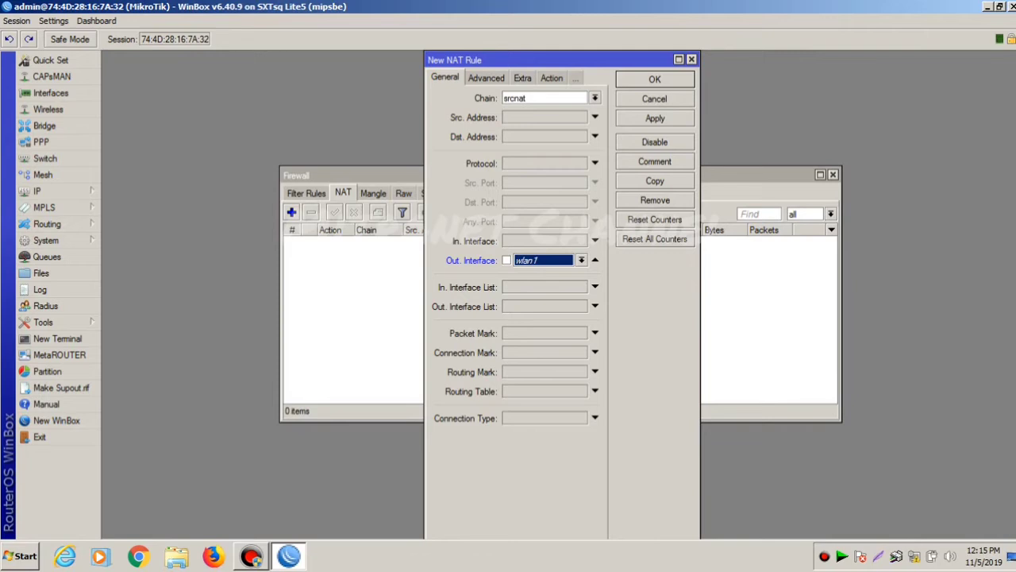
pyautogui.click(655, 117)
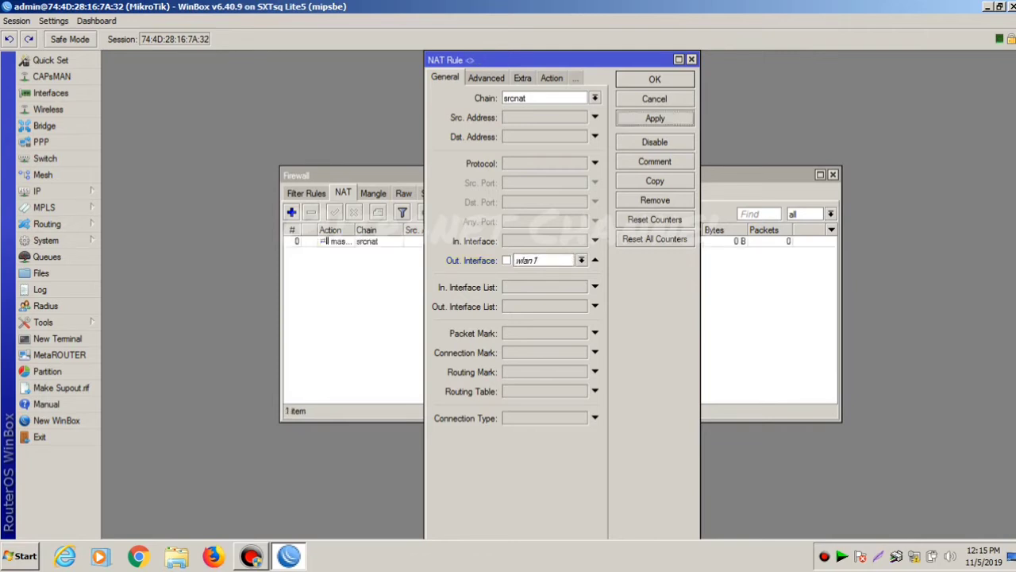
pyautogui.press('Return')
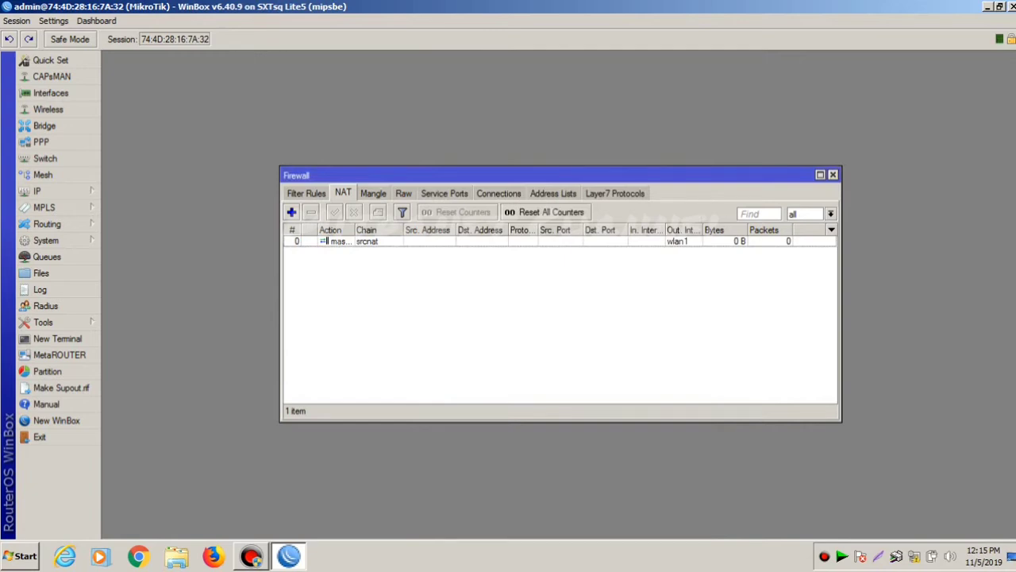
pyautogui.click(48, 191)
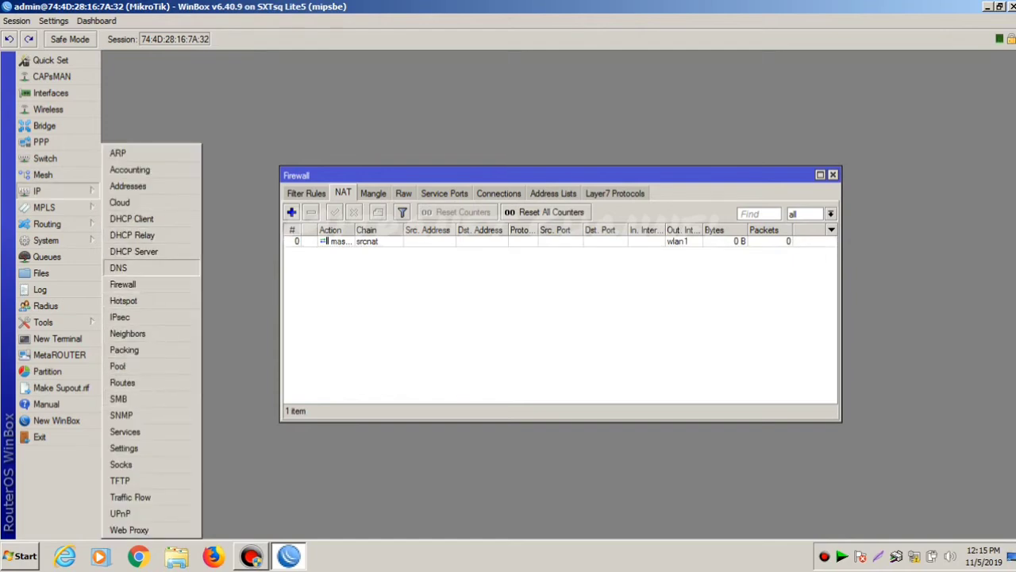
# - Set 8.8.8.8 as the DNS server, apply, and close the Firewall window
pyautogui.click(119, 268)
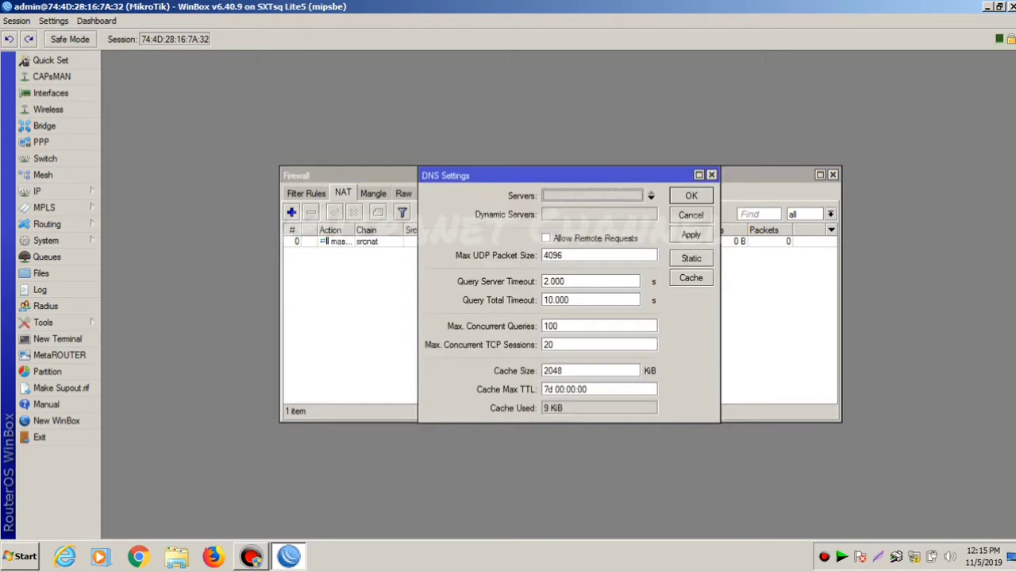
pyautogui.click(651, 195)
pyautogui.write('8')
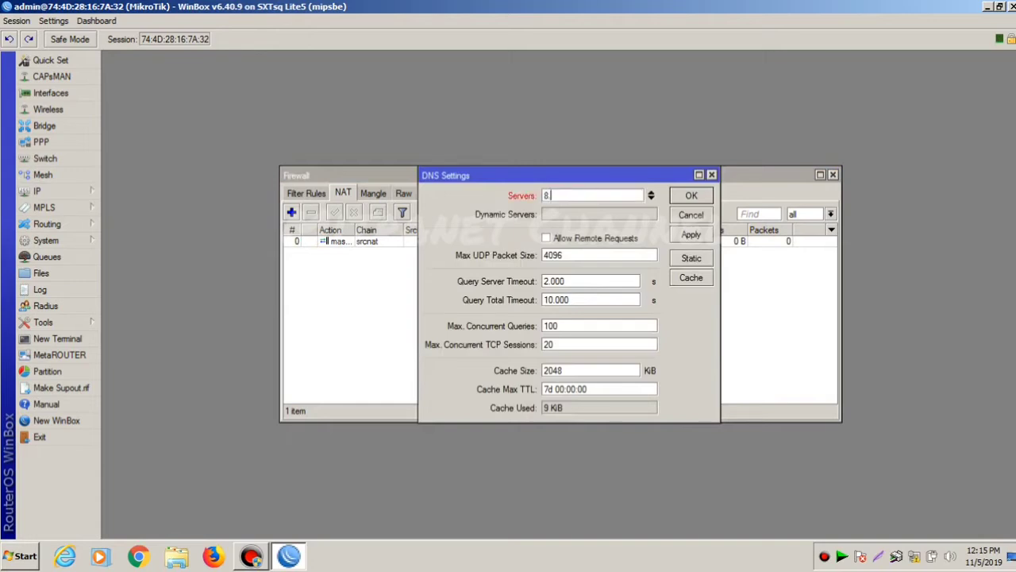
pyautogui.write('.8.8.8')
pyautogui.click(691, 234)
pyautogui.click(690, 196)
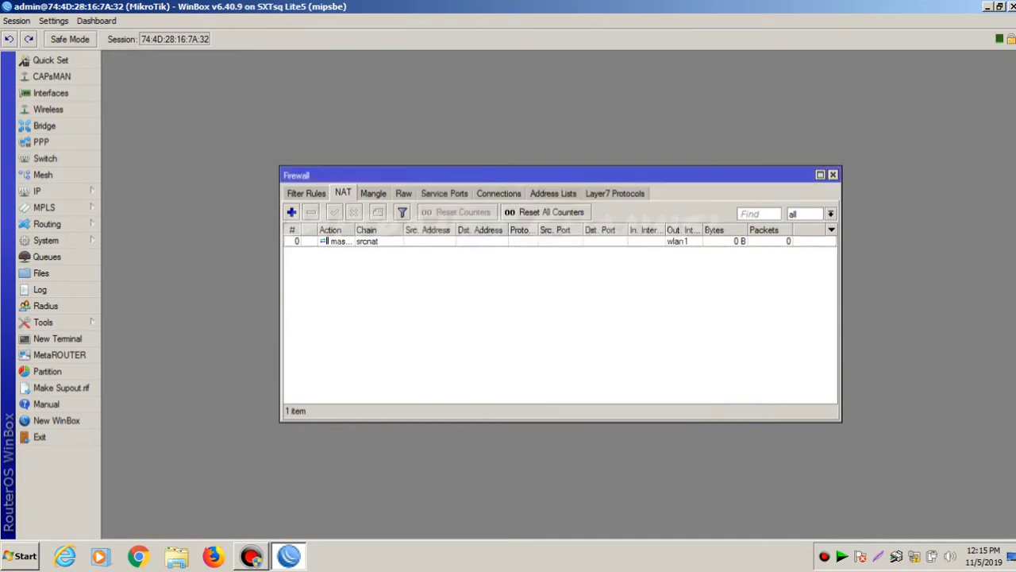
pyautogui.click(833, 174)
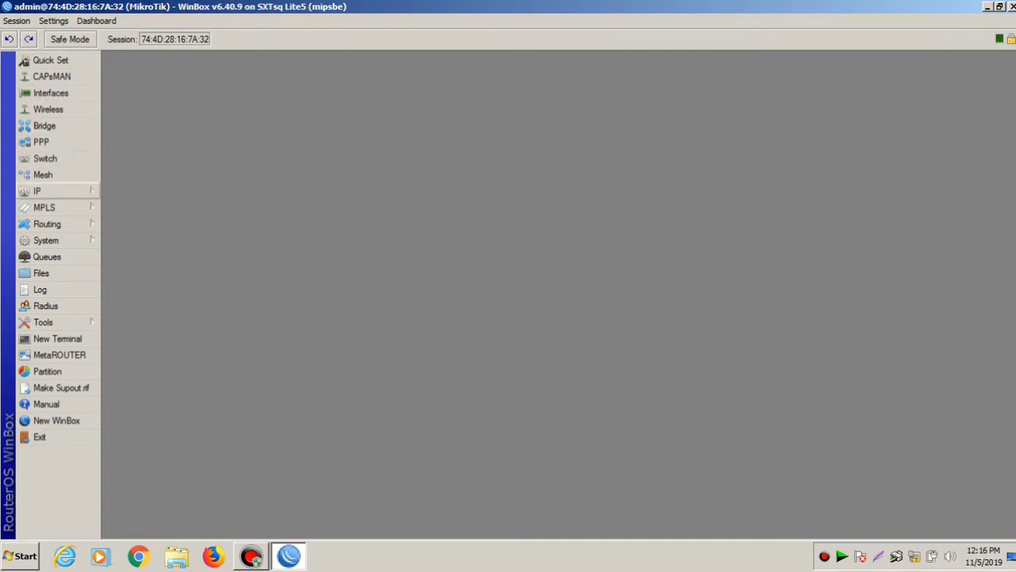
# - Run DHCP Setup on ether1, accepting network 192.168.1.0/24 and gateway 192.168.1.254
pyautogui.click(36, 191)
pyautogui.click(133, 251)
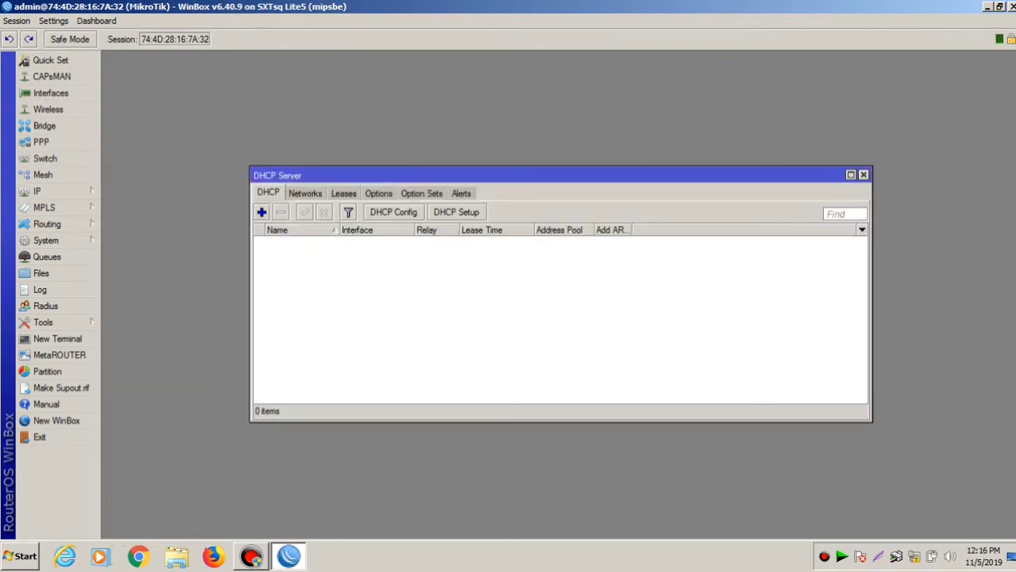
pyautogui.click(456, 212)
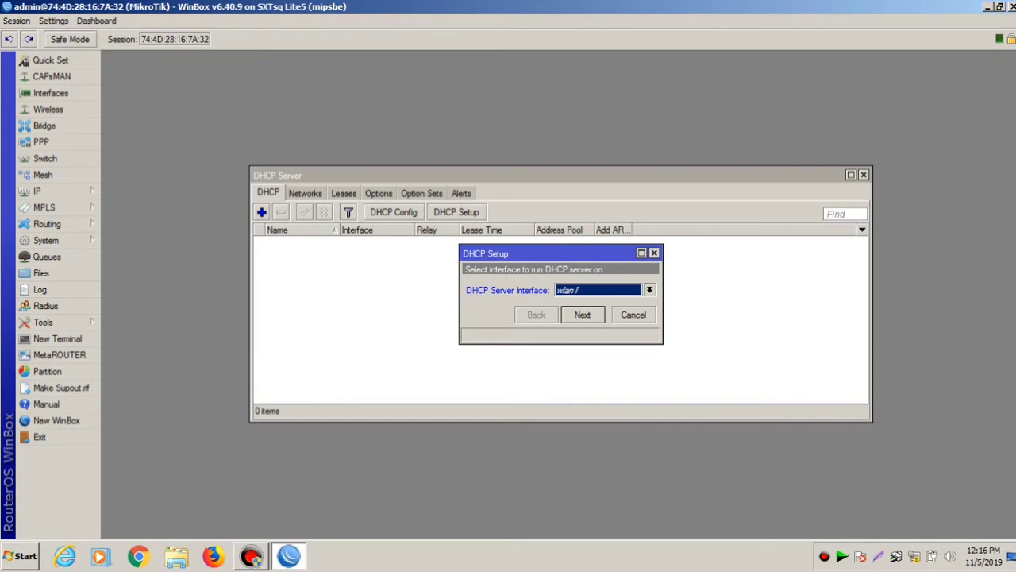
pyautogui.hotkey('alt', 'Down')
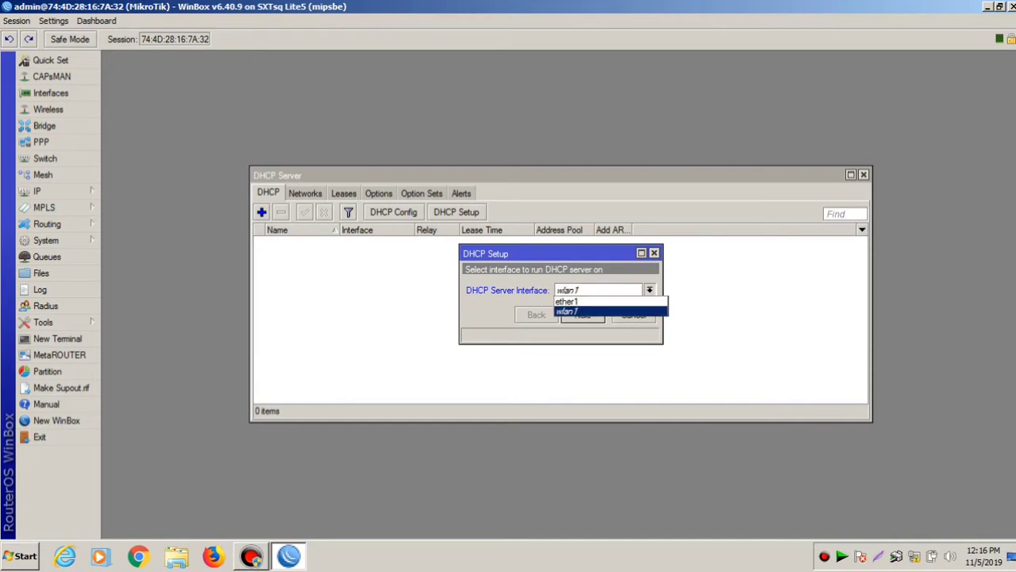
pyautogui.press('Up')
pyautogui.press('Return')
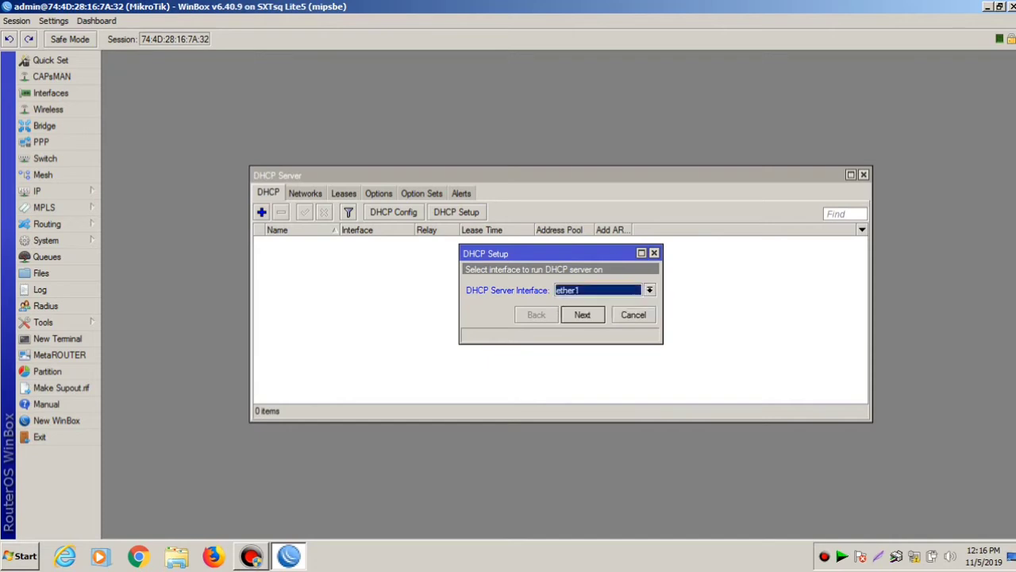
pyautogui.press('Return')
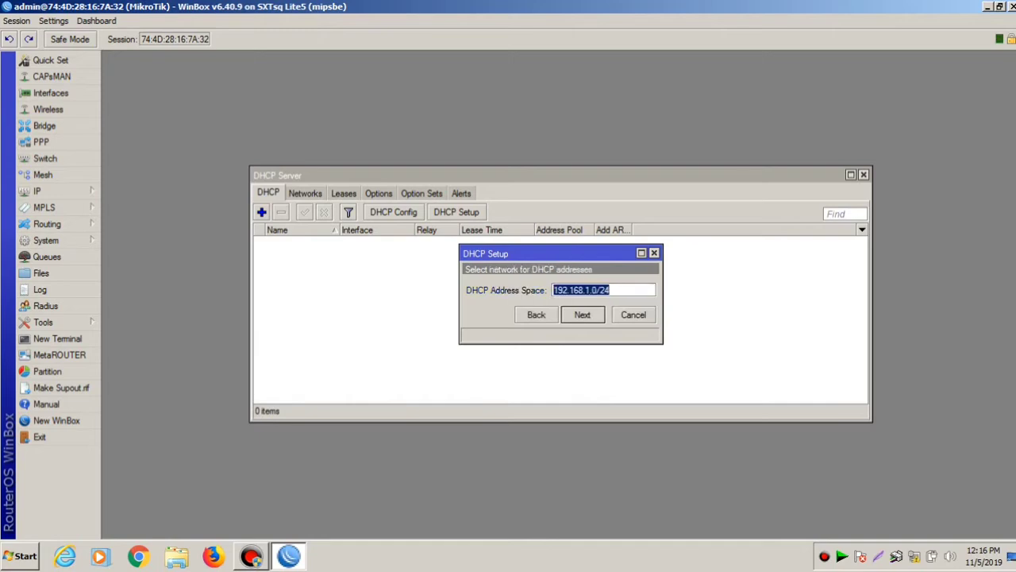
pyautogui.press('Return')
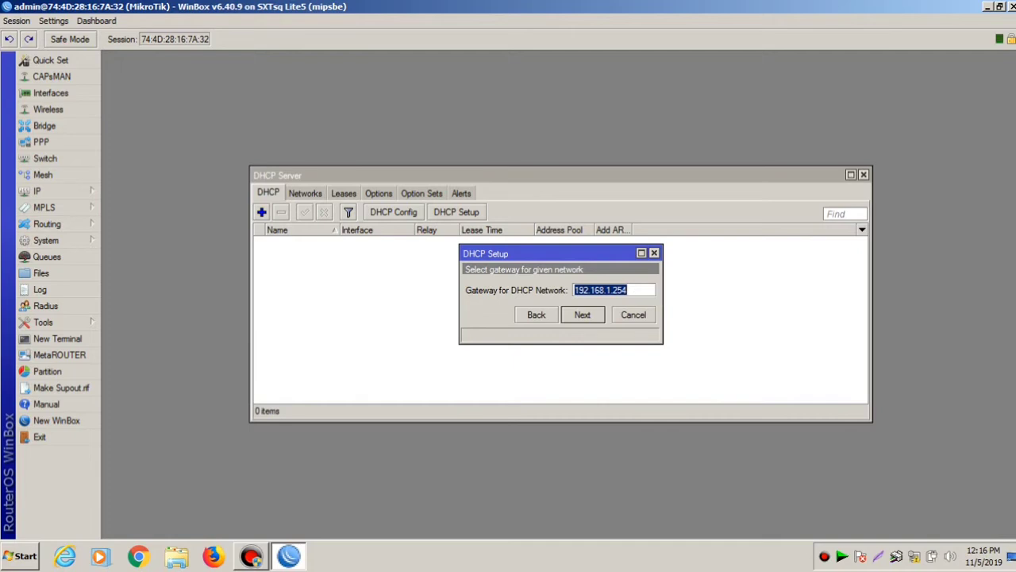
pyautogui.press('Return')
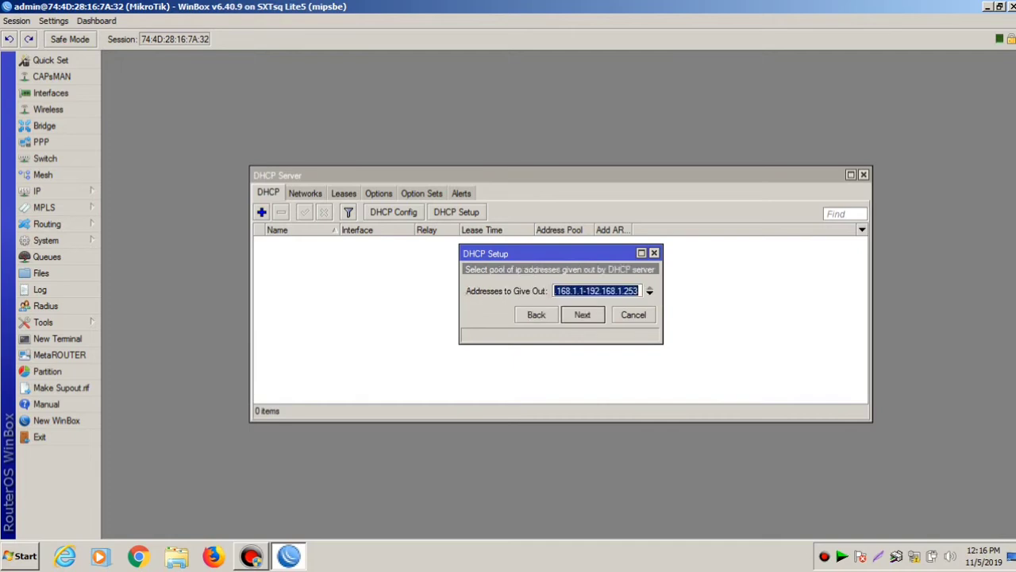
# - Start the address pool at 192.168.1.10, accept DNS and lease time, and finish setup
pyautogui.click(583, 290)
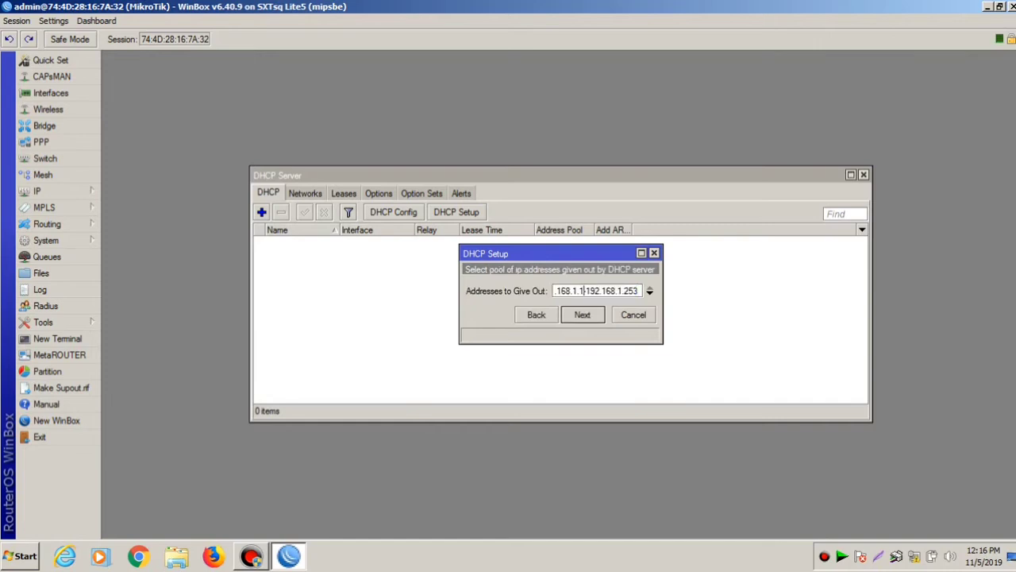
pyautogui.press('Home')
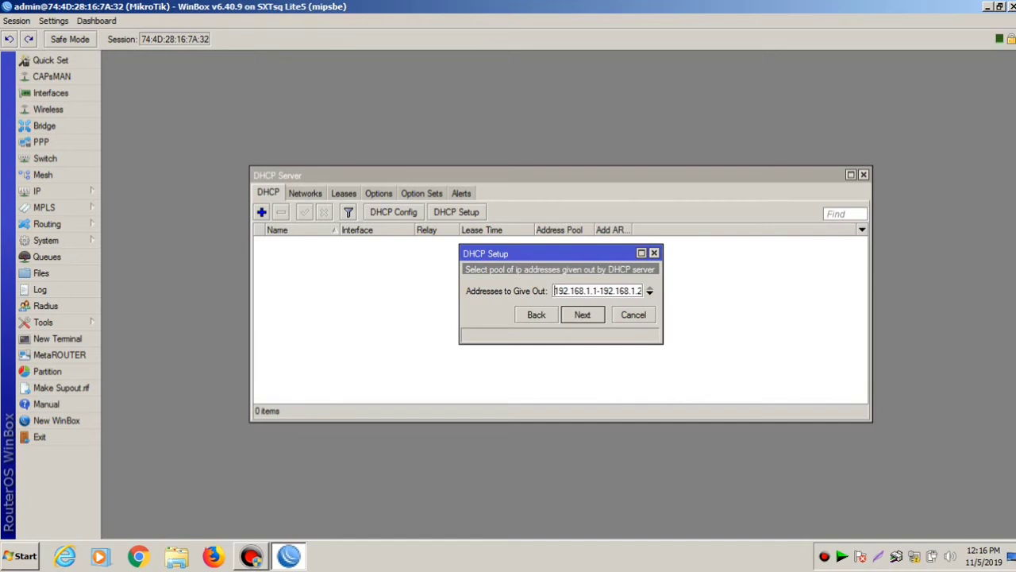
pyautogui.press('Right')
pyautogui.press('Right')
pyautogui.press('Right')
pyautogui.press('Right')
pyautogui.press('Right')
pyautogui.press('Right')
pyautogui.press('Right')
pyautogui.press('Right')
pyautogui.press('End')
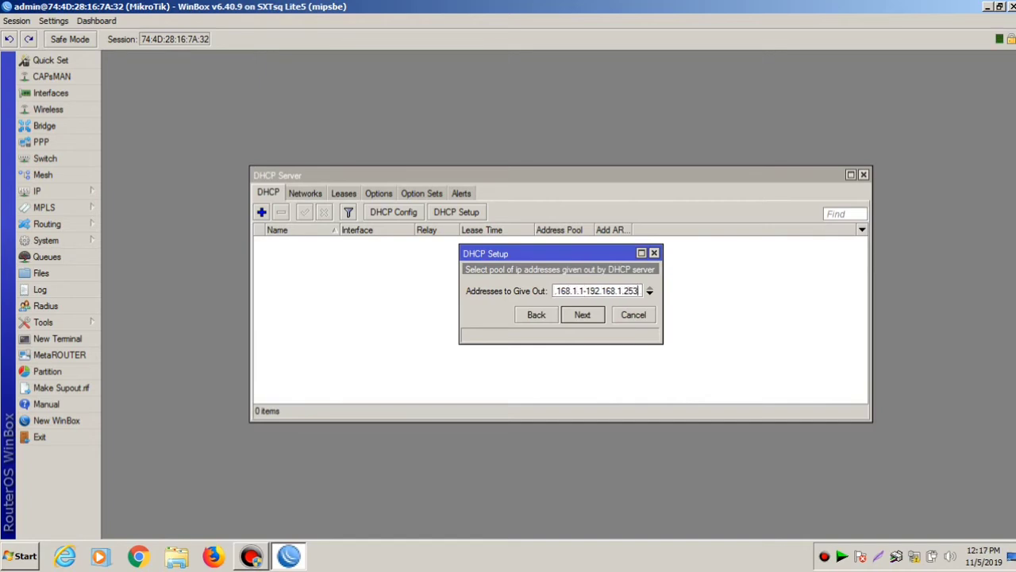
pyautogui.press('Left')
pyautogui.press('Left')
pyautogui.press('Left')
pyautogui.press('Left')
pyautogui.press('Left')
pyautogui.press('Left')
pyautogui.press('Left')
pyautogui.press('Left')
pyautogui.press('Left')
pyautogui.press('Left')
pyautogui.press('Left')
pyautogui.press('Left')
pyautogui.press('Left')
pyautogui.press('Left')
pyautogui.write('0')
pyautogui.press('Return')
pyautogui.press('Return')
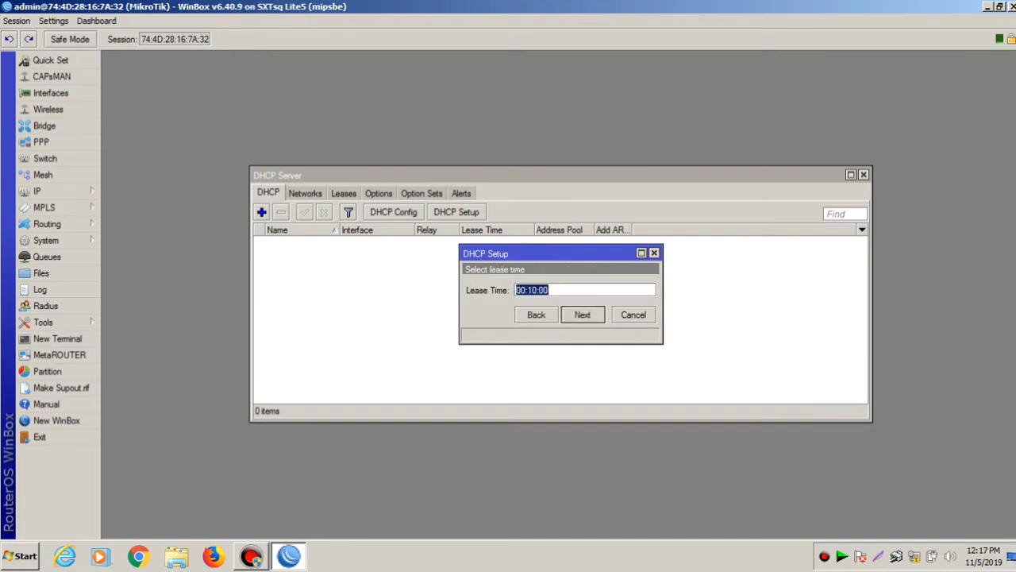
pyautogui.press('Return')
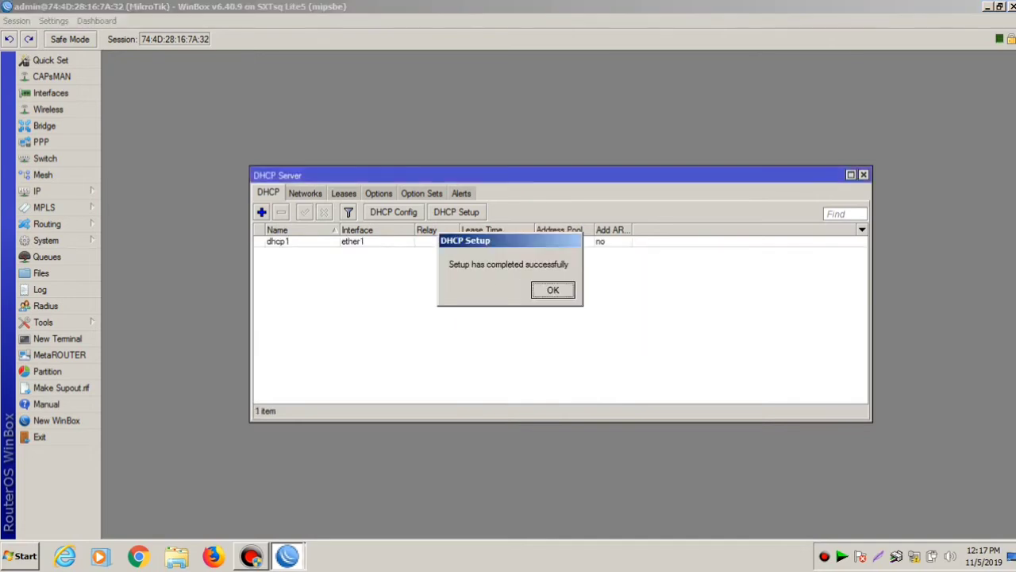
pyautogui.press('Return')
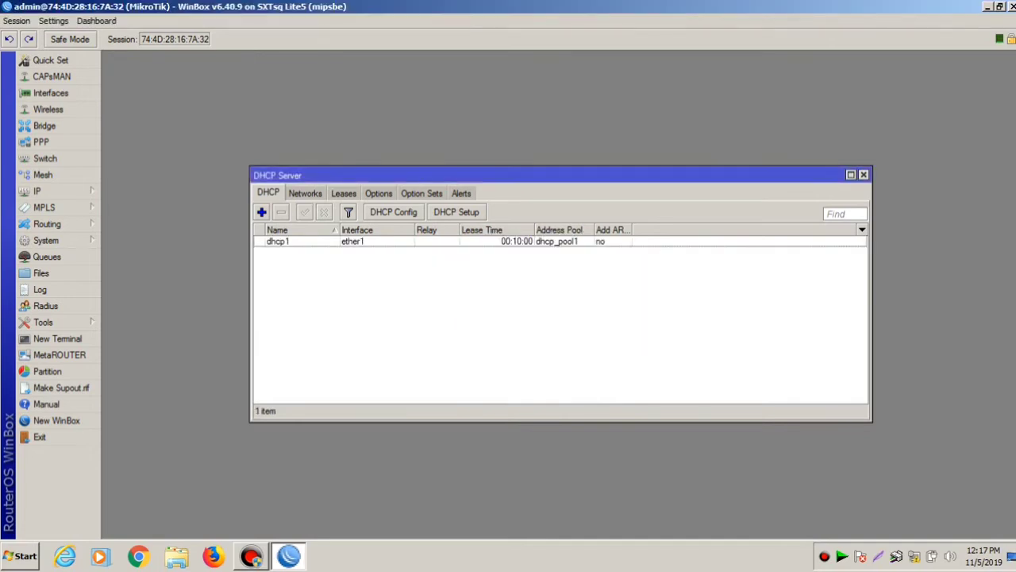
pyautogui.click(864, 175)
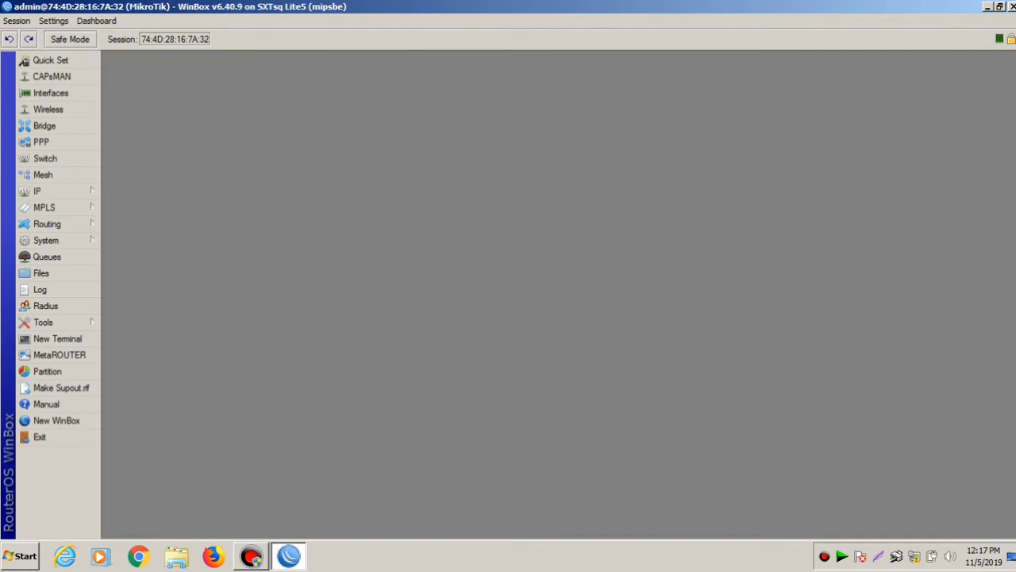
# - Open wlan1's settings and set its band to 5GHz-A/N
pyautogui.click(47, 109)
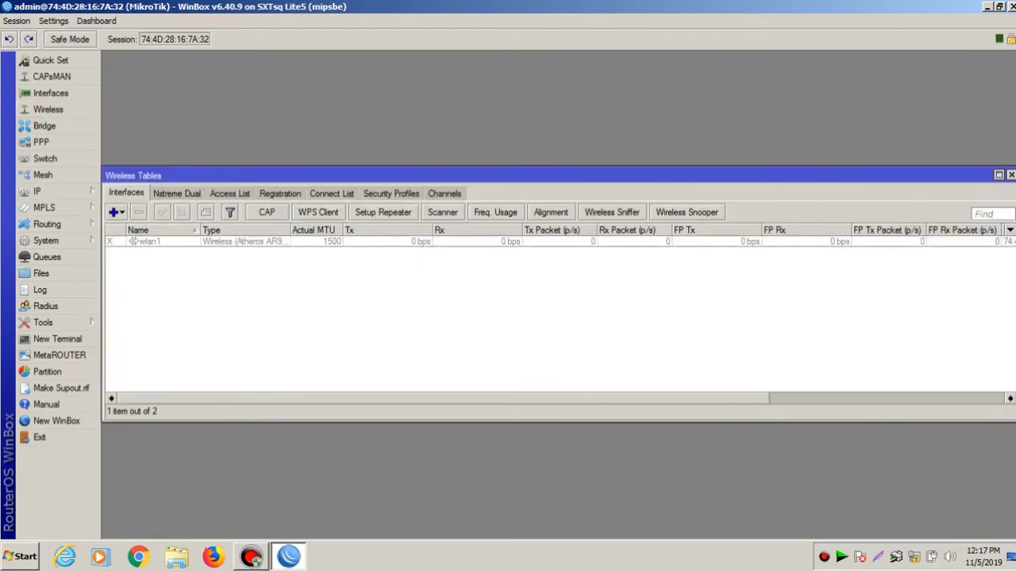
pyautogui.doubleClick(133, 240)
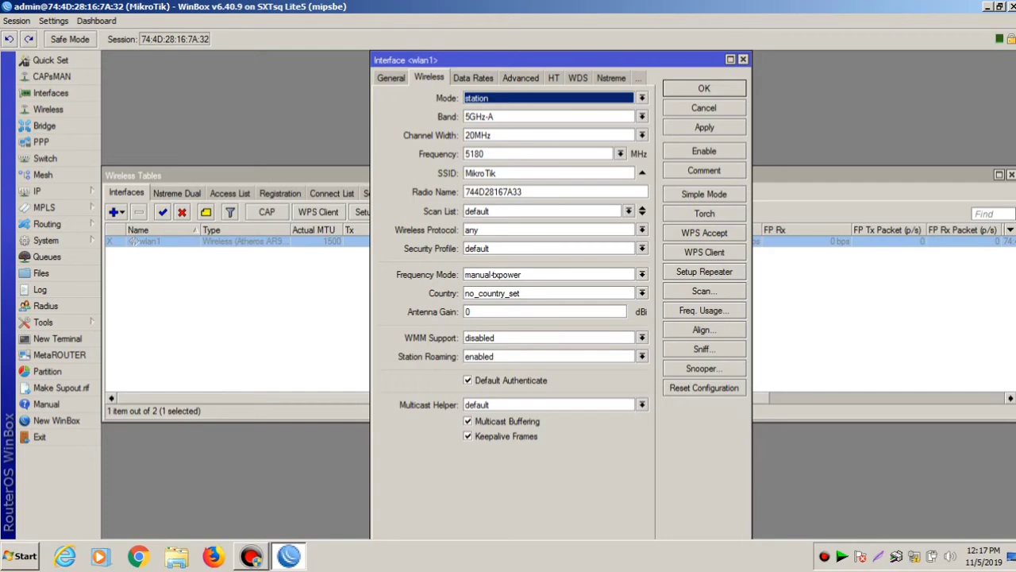
pyautogui.press('Tab')
pyautogui.hotkey('alt', 'Down')
pyautogui.press('Down')
pyautogui.press('Down')
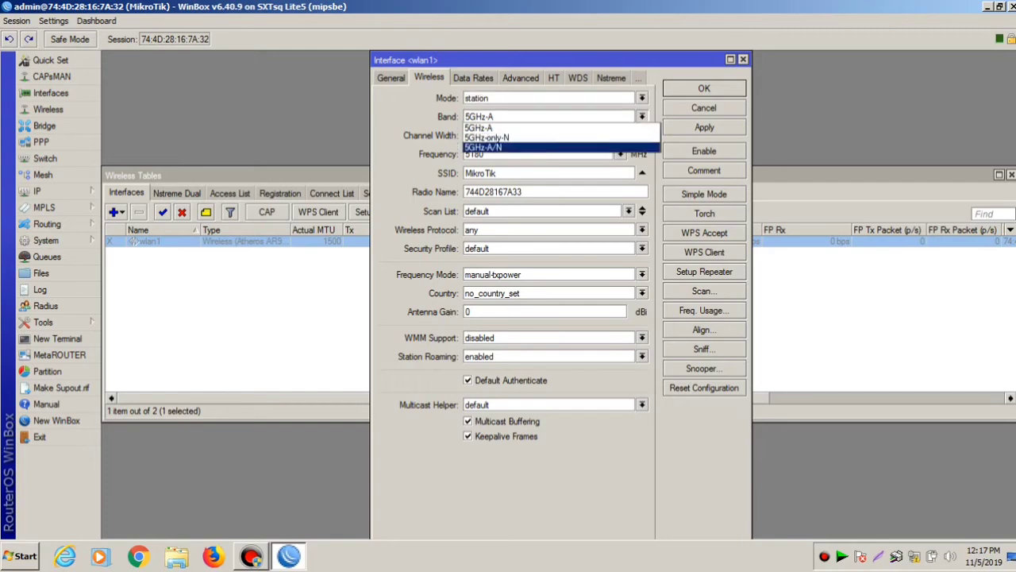
pyautogui.press('Return')
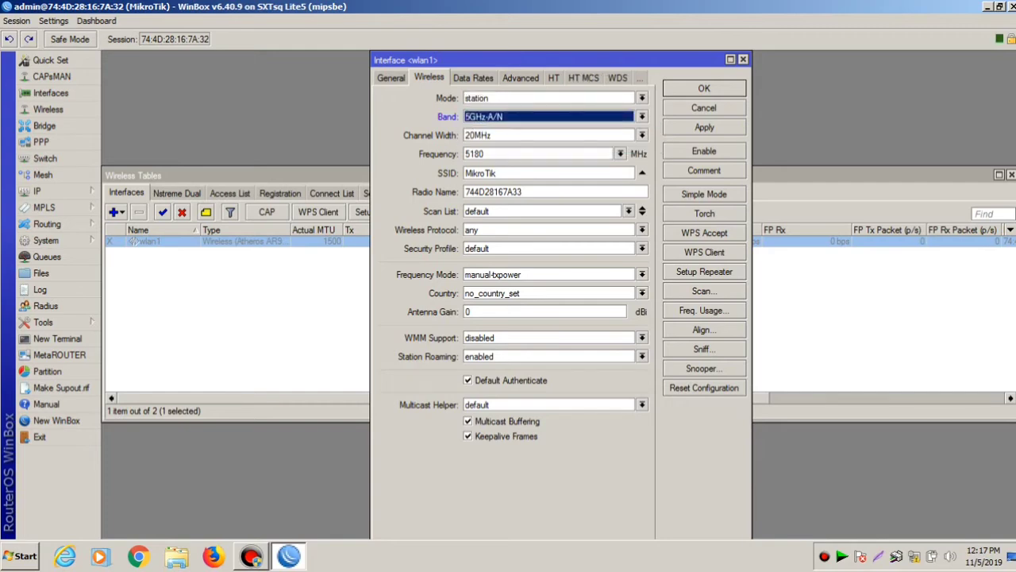
# - Enter the radio name and a scan list of 5100-5825
pyautogui.press('Tab')
pyautogui.press('Tab')
pyautogui.press('Tab')
pyautogui.press('Tab')
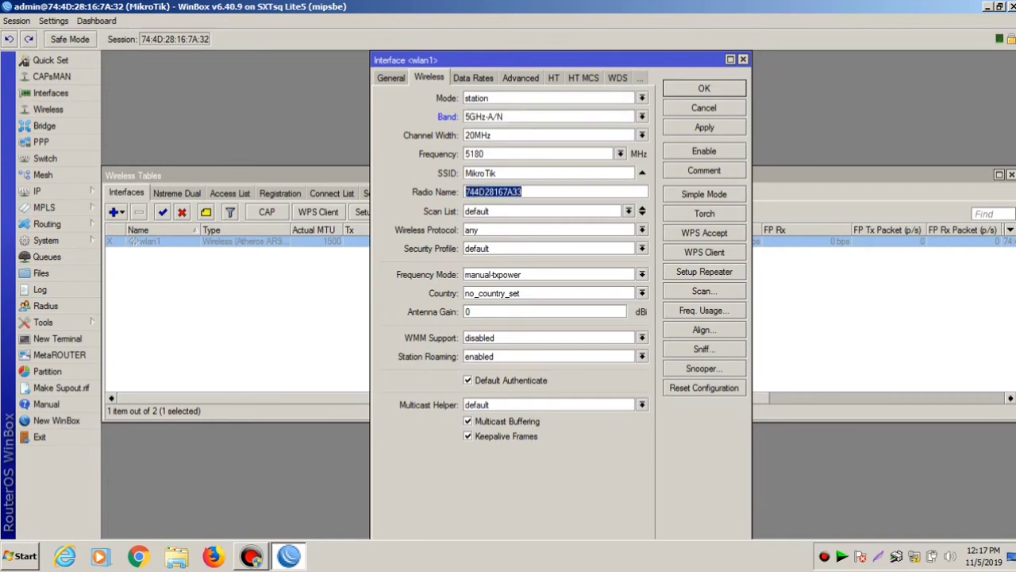
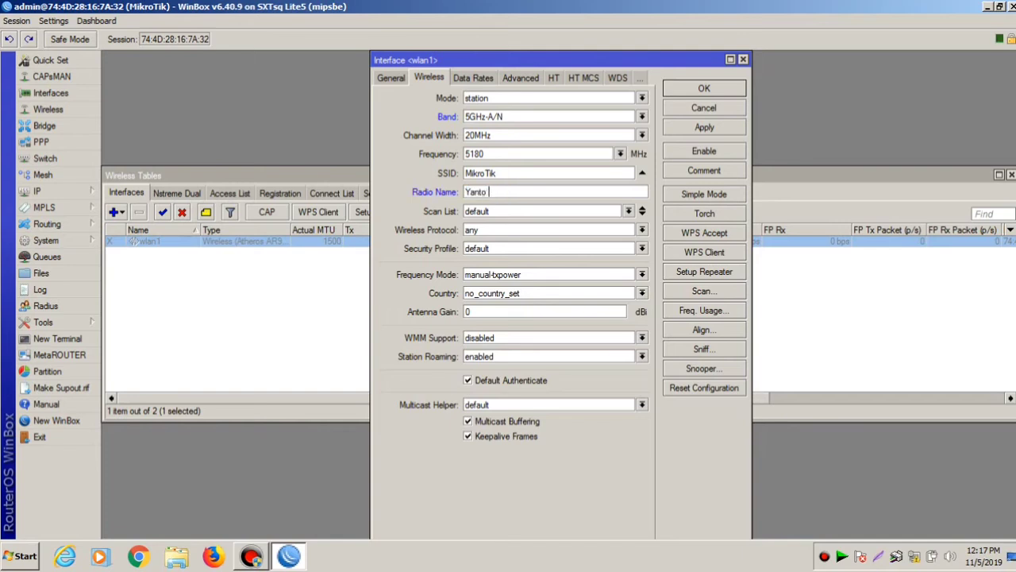
pyautogui.press('Tab')
pyautogui.write('5100-')
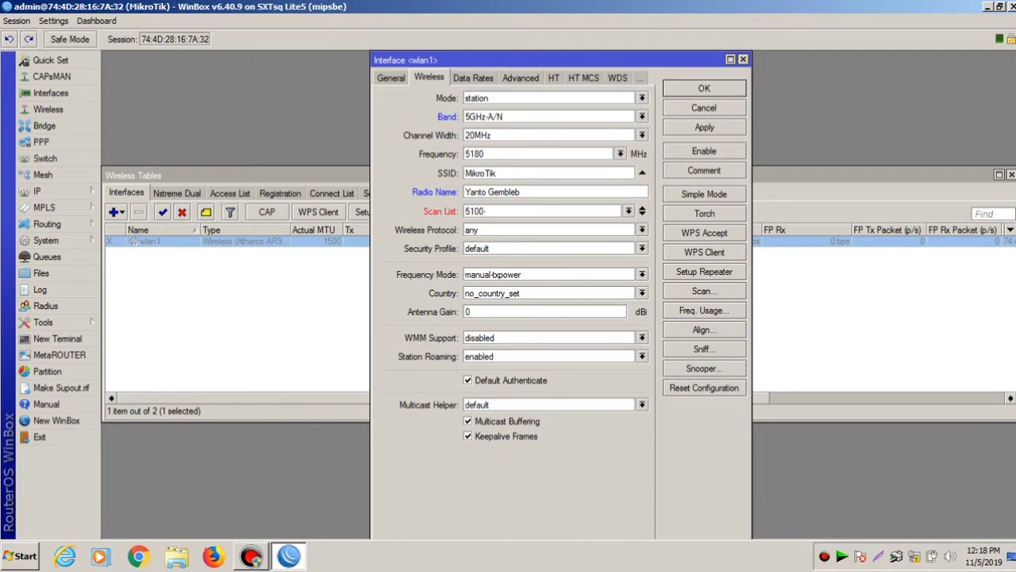
pyautogui.write('5825')
# - Choose nv2 nstreme 802.11 protocol and superchannel frequency mode, apply, and close wlan1
pyautogui.click(642, 230)
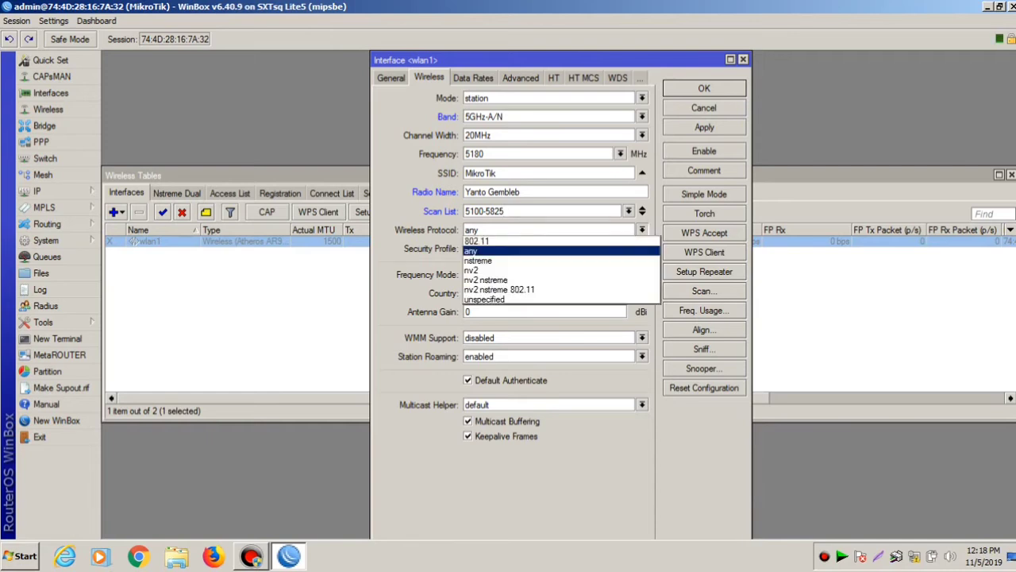
pyautogui.press('Down')
pyautogui.press('Down')
pyautogui.press('Down')
pyautogui.press('Down')
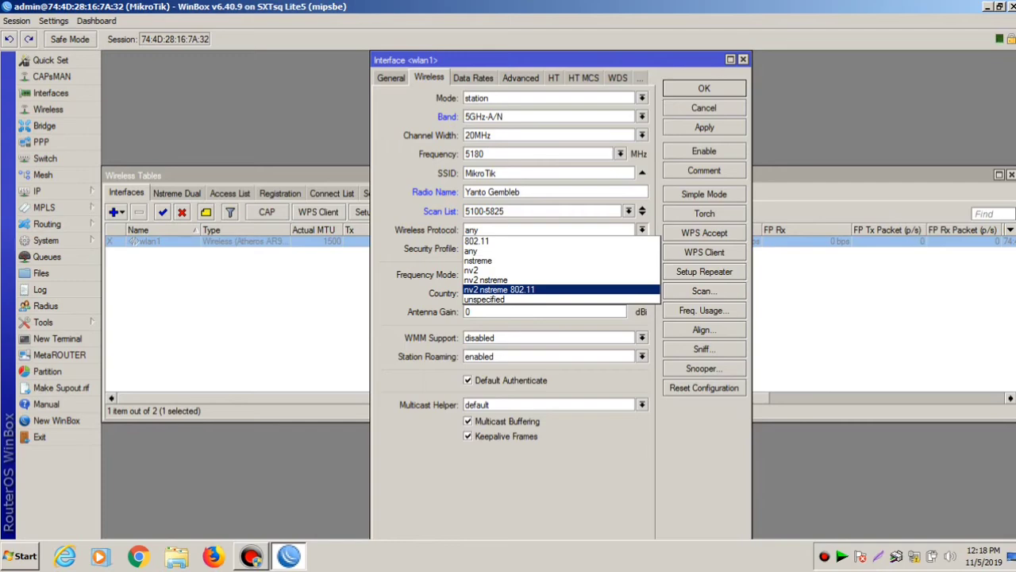
pyautogui.press('Return')
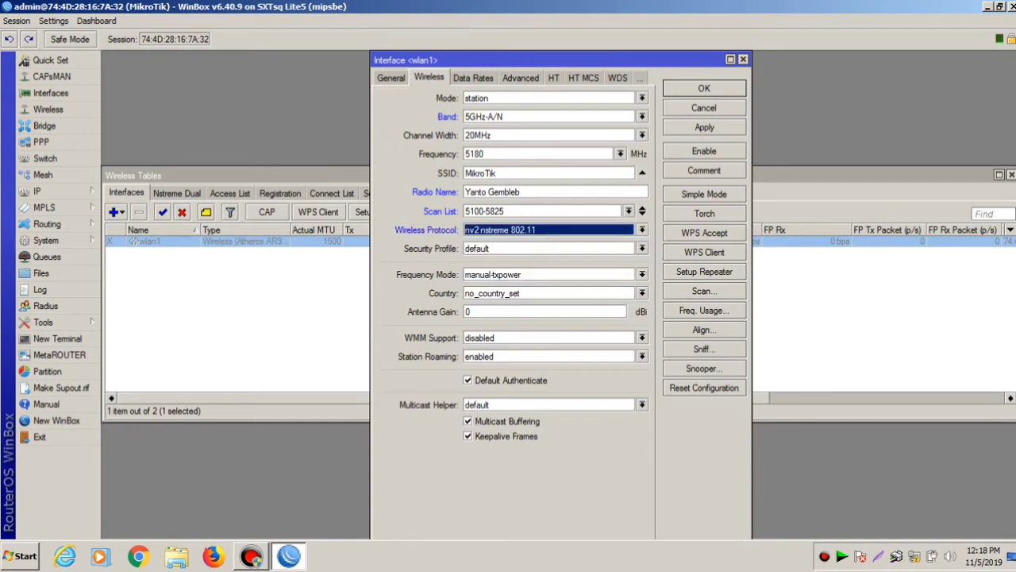
pyautogui.press('Tab')
pyautogui.press('Tab')
pyautogui.hotkey('alt', 'Down')
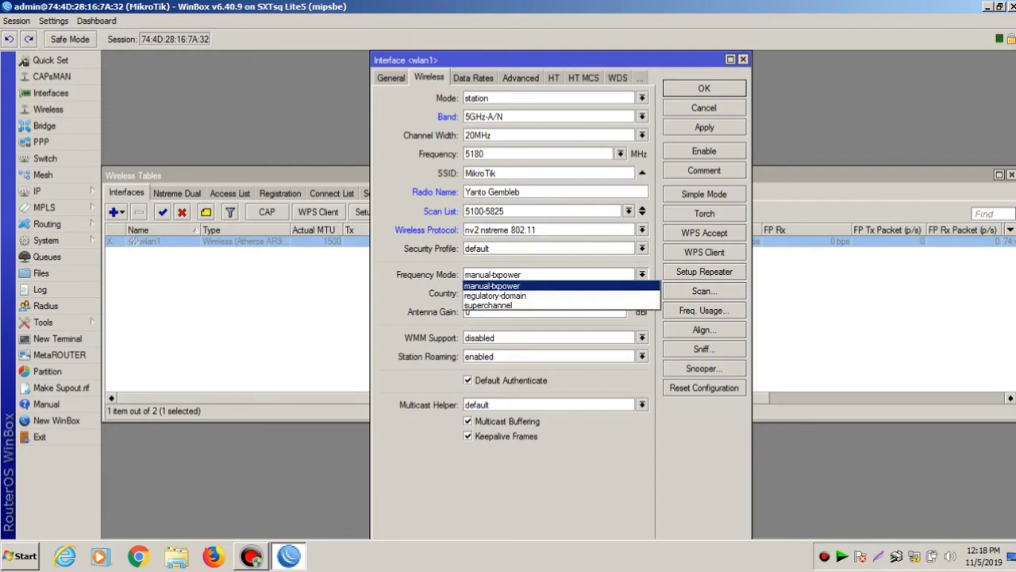
pyautogui.press('Down')
pyautogui.press('Down')
pyautogui.press('Return')
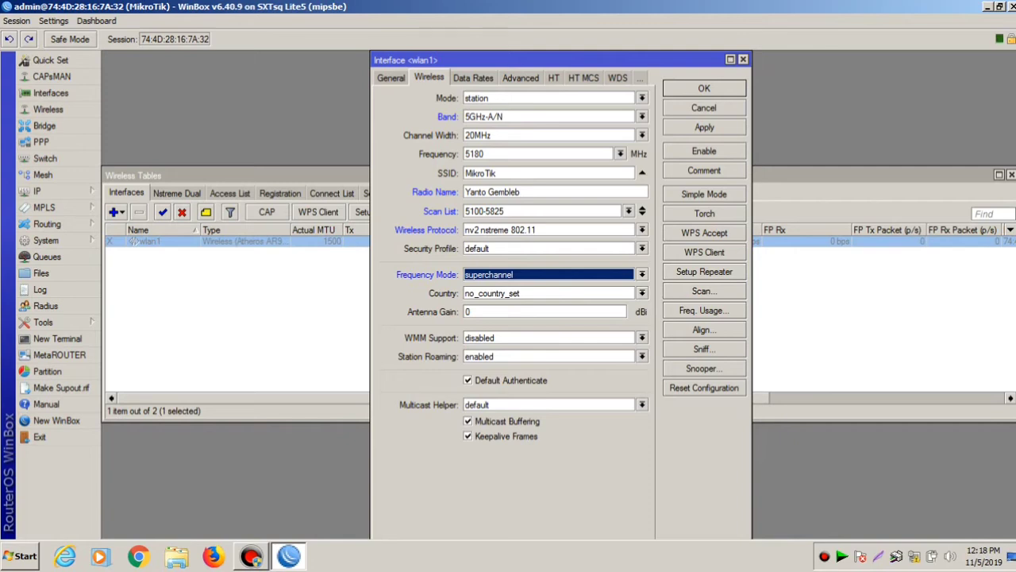
pyautogui.hotkey('alt', 'a')
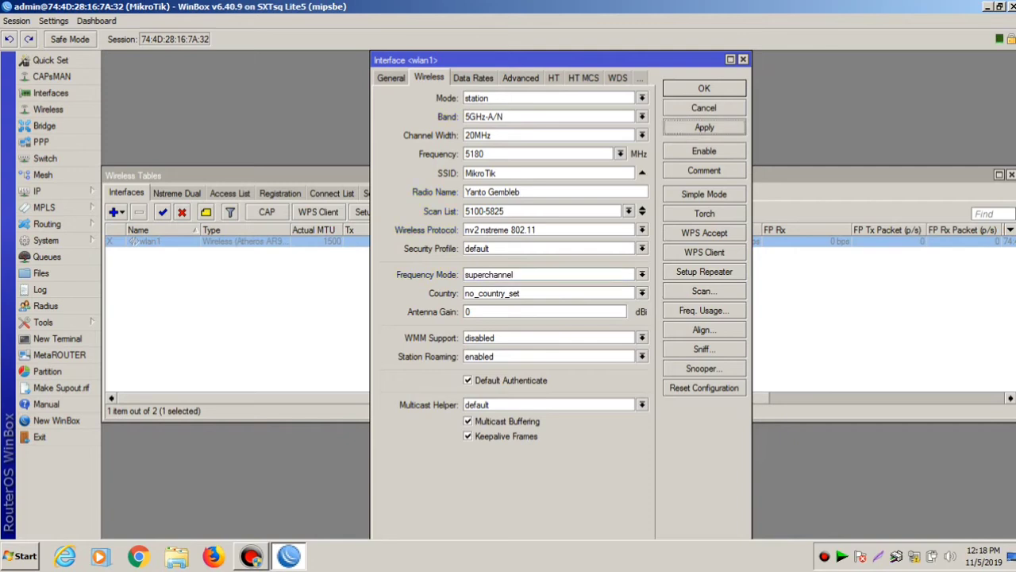
pyautogui.press('Escape')
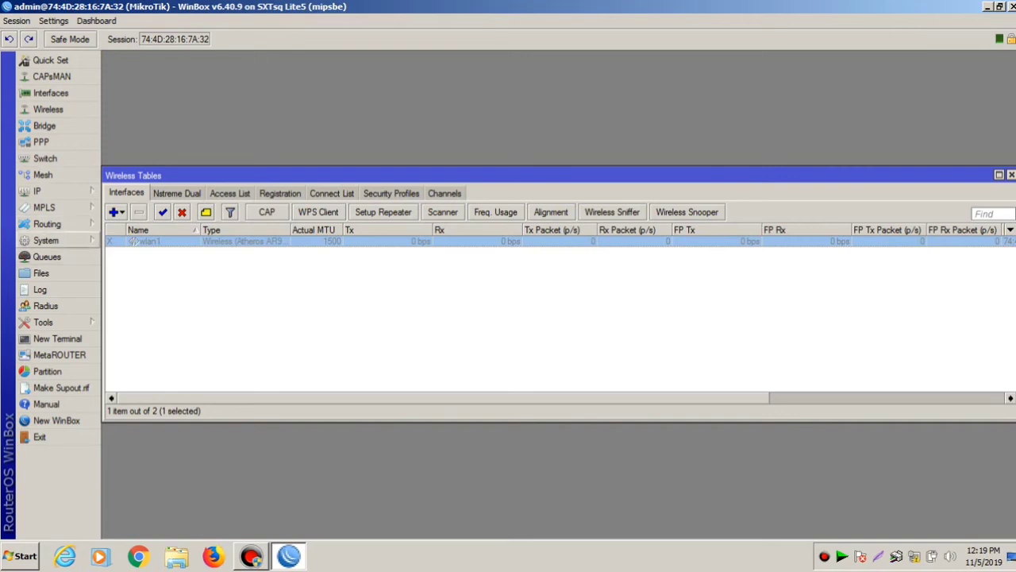
# - Open the admin account's settings from the System Users list
pyautogui.click(47, 240)
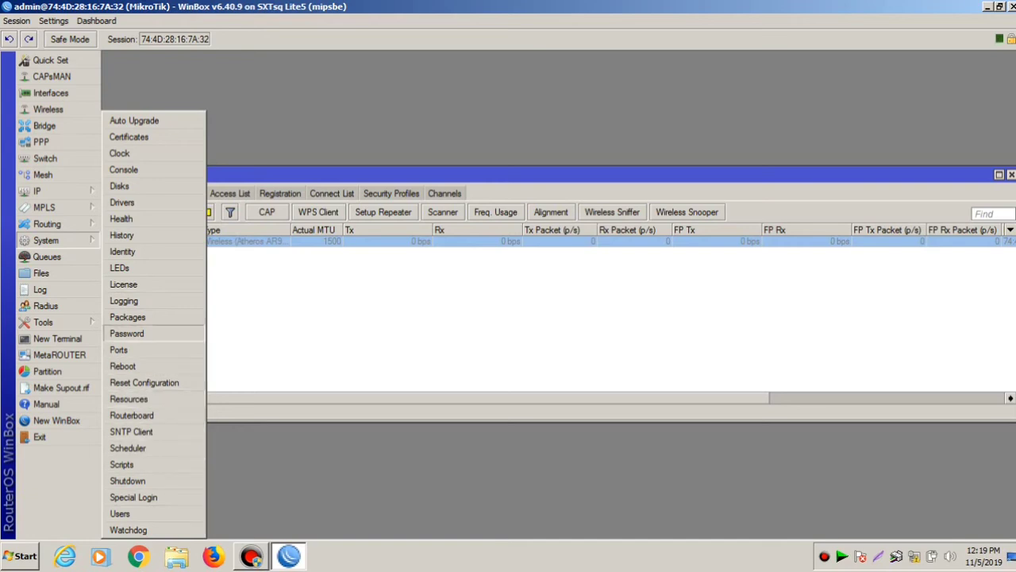
pyautogui.click(127, 333)
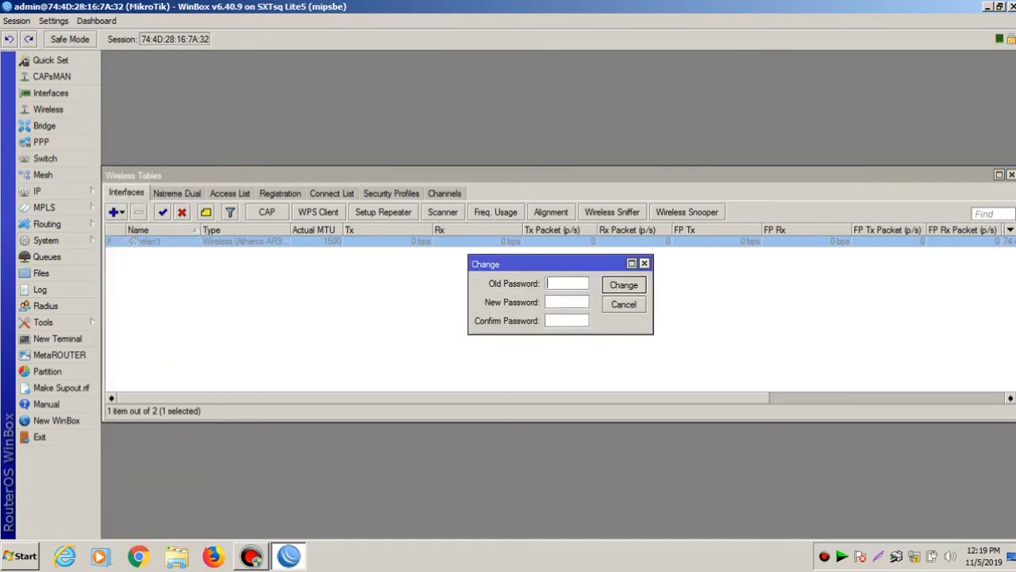
pyautogui.press('Escape')
pyautogui.click(46, 239)
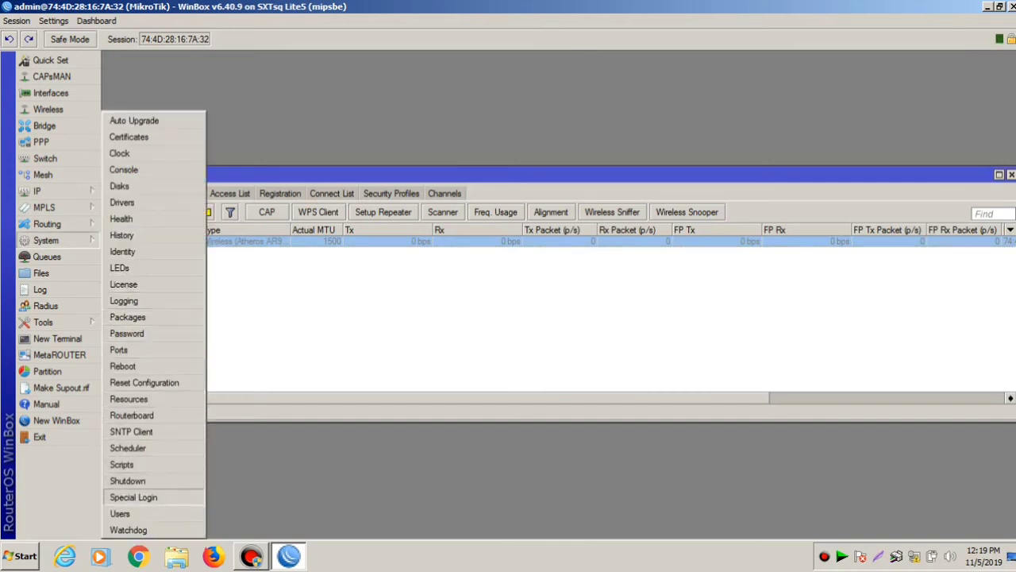
pyautogui.click(119, 513)
pyautogui.doubleClick(372, 252)
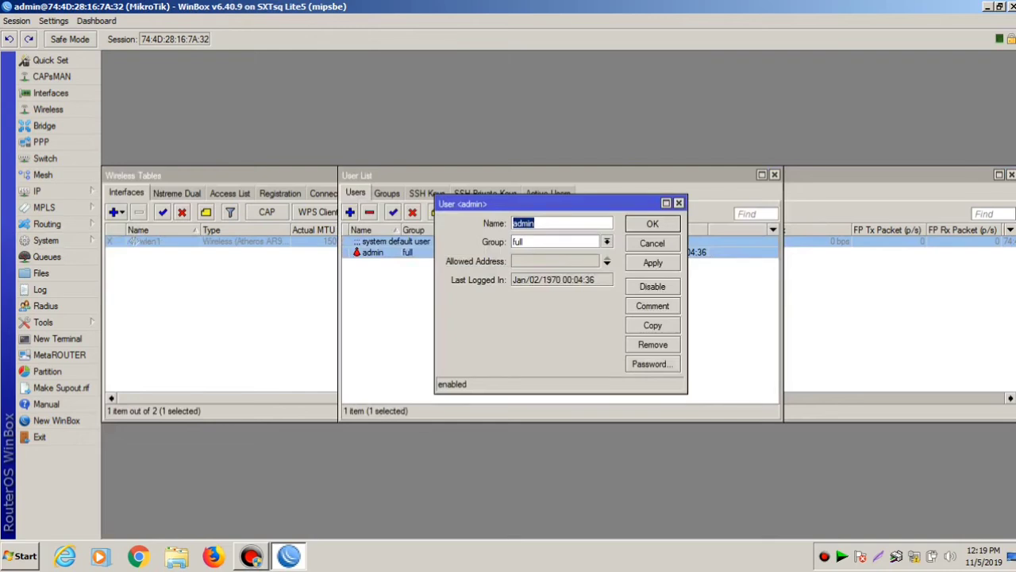
# - Enter and confirm a new admin password, apply, and close the user list
pyautogui.click(653, 364)
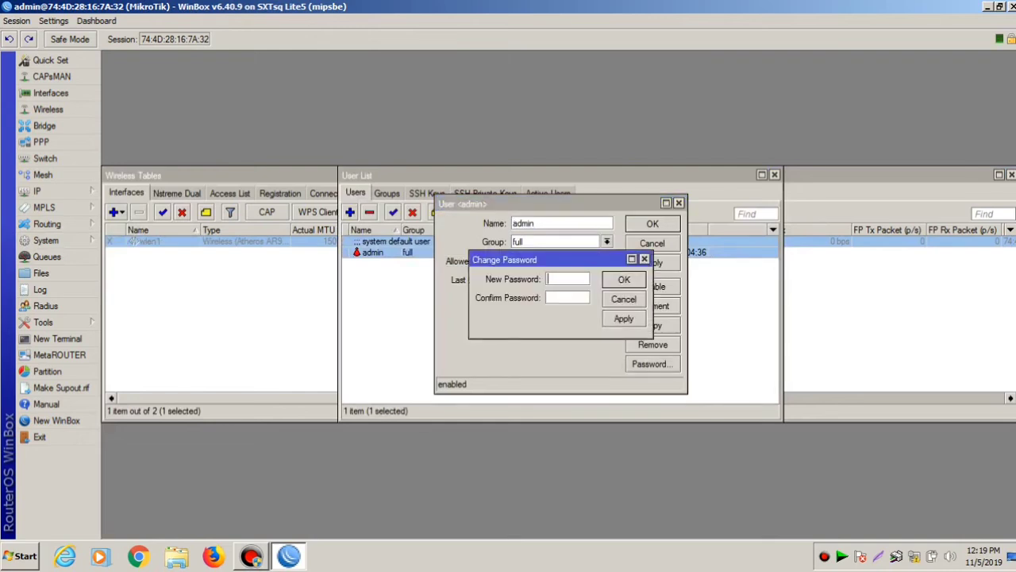
pyautogui.click(567, 279)
pyautogui.write('123456')
pyautogui.click(567, 298)
pyautogui.write('123456')
pyautogui.press('Return')
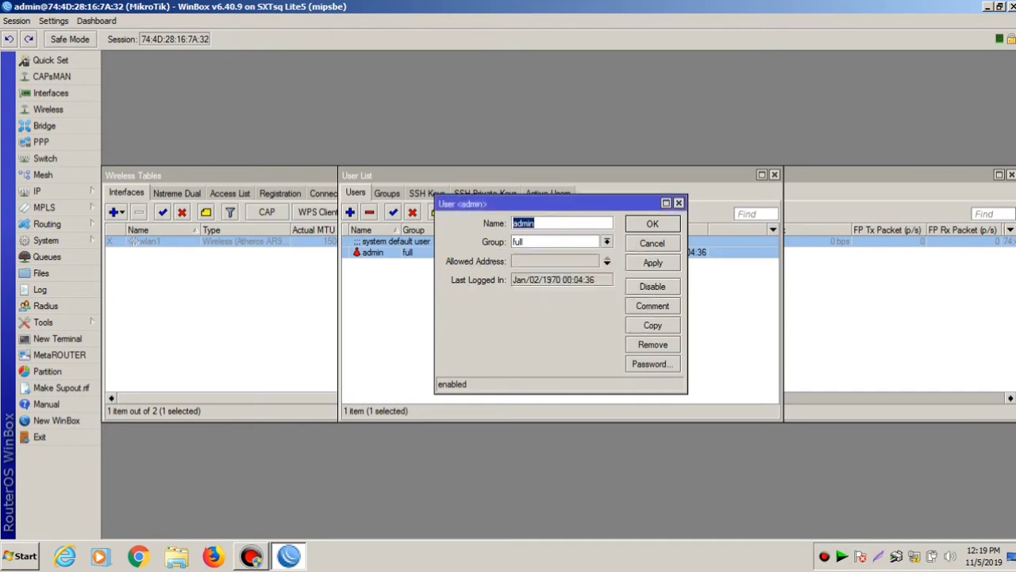
pyautogui.click(653, 262)
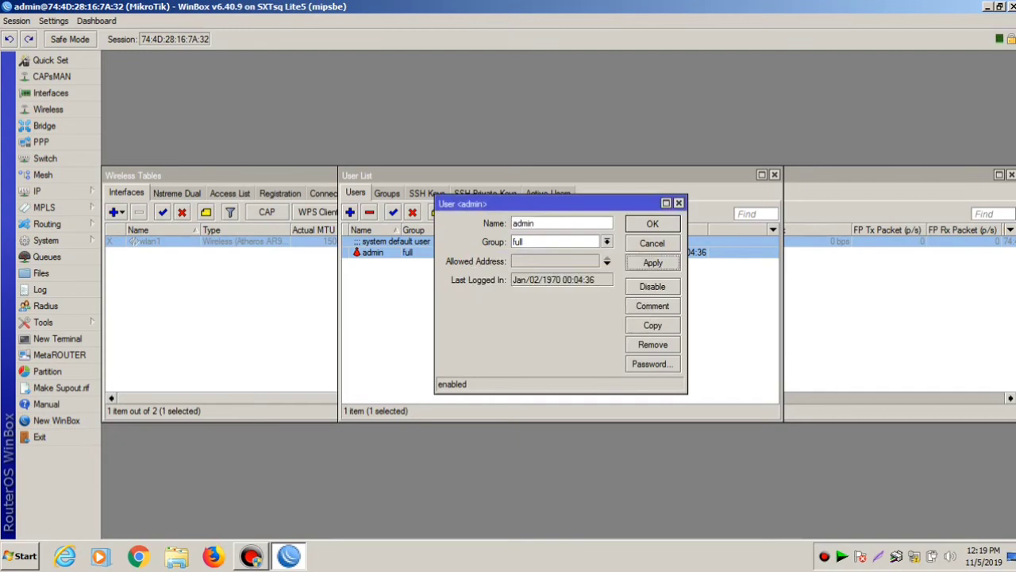
pyautogui.press('Return')
pyautogui.click(774, 174)
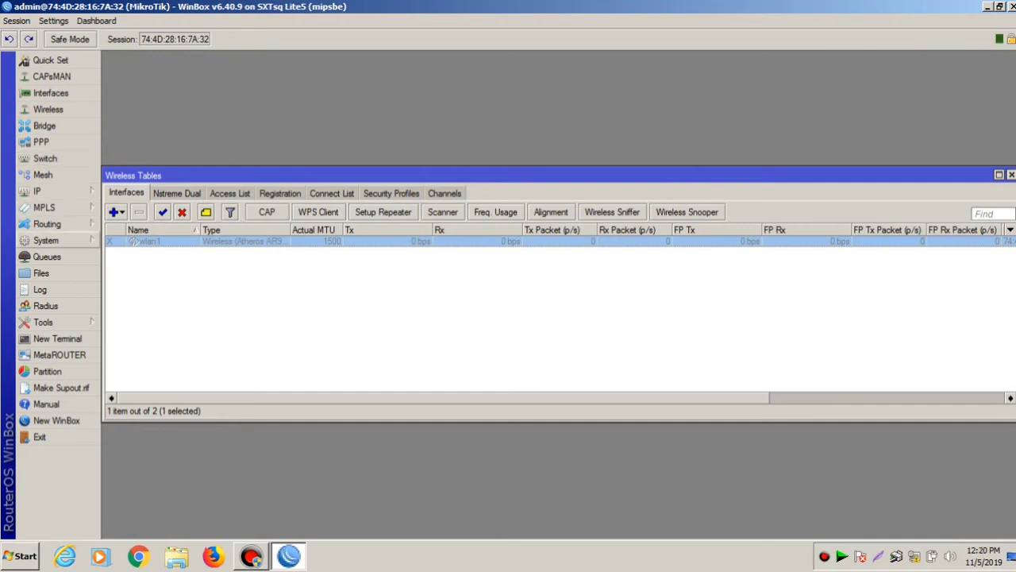
# - Replace the MikroTik identity with the new router name, apply, and close Wireless Tables
pyautogui.click(45, 240)
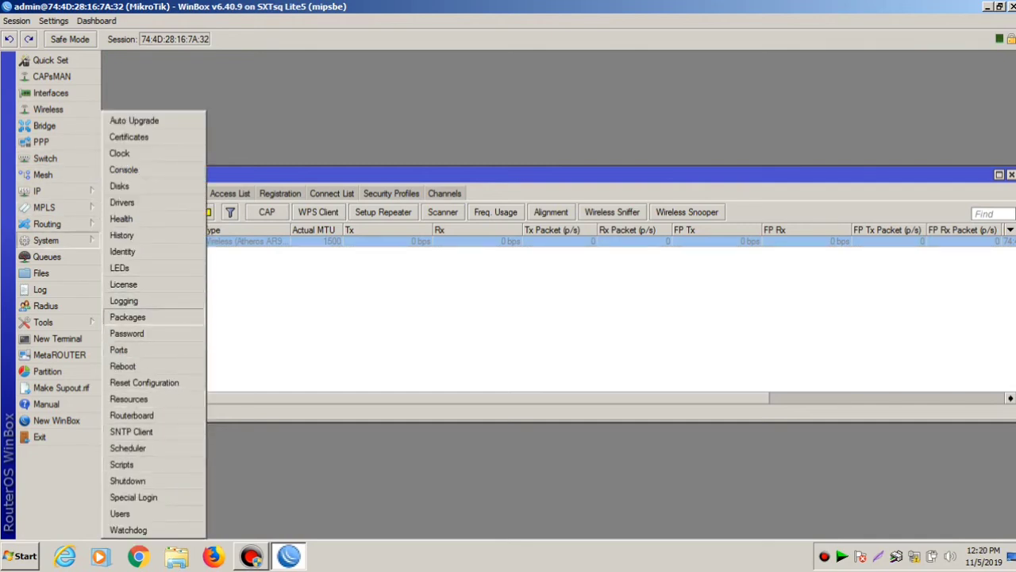
pyautogui.click(122, 251)
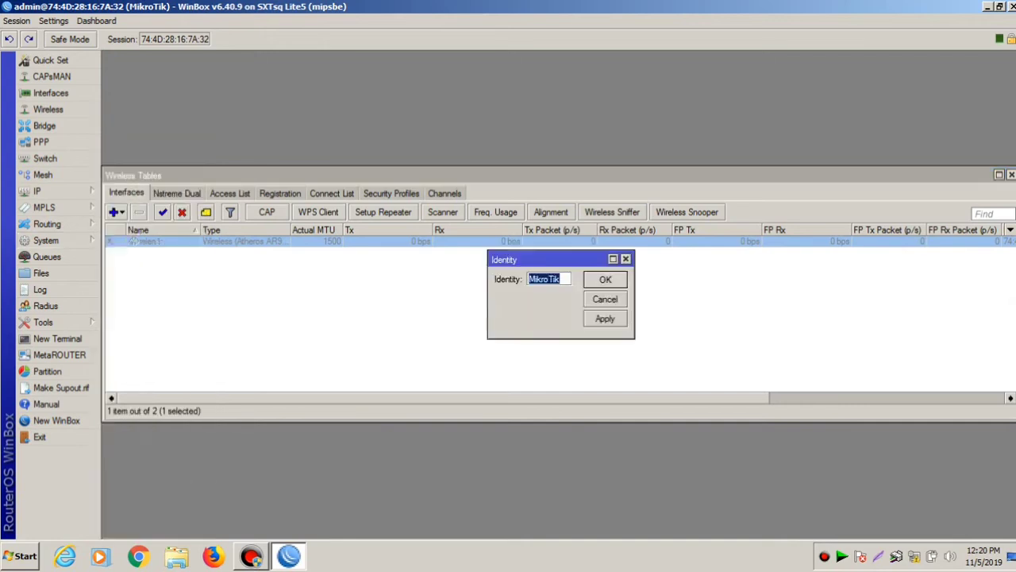
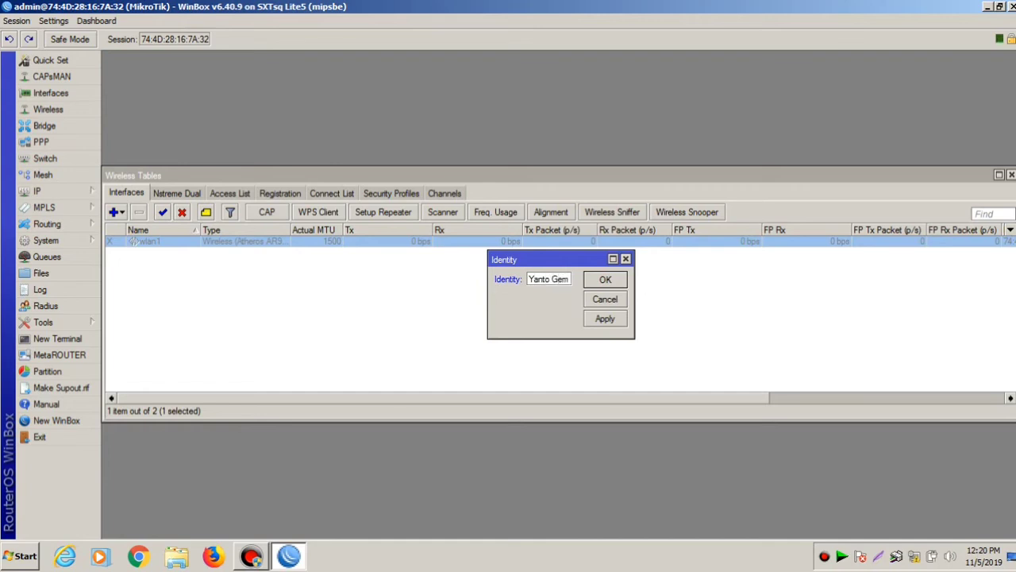
pyautogui.click(605, 318)
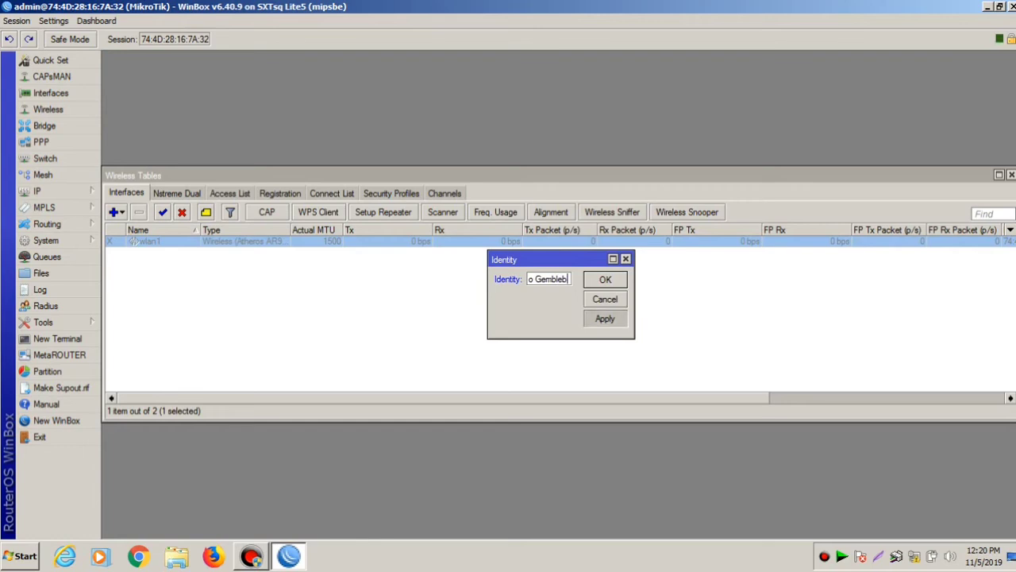
pyautogui.press('Escape')
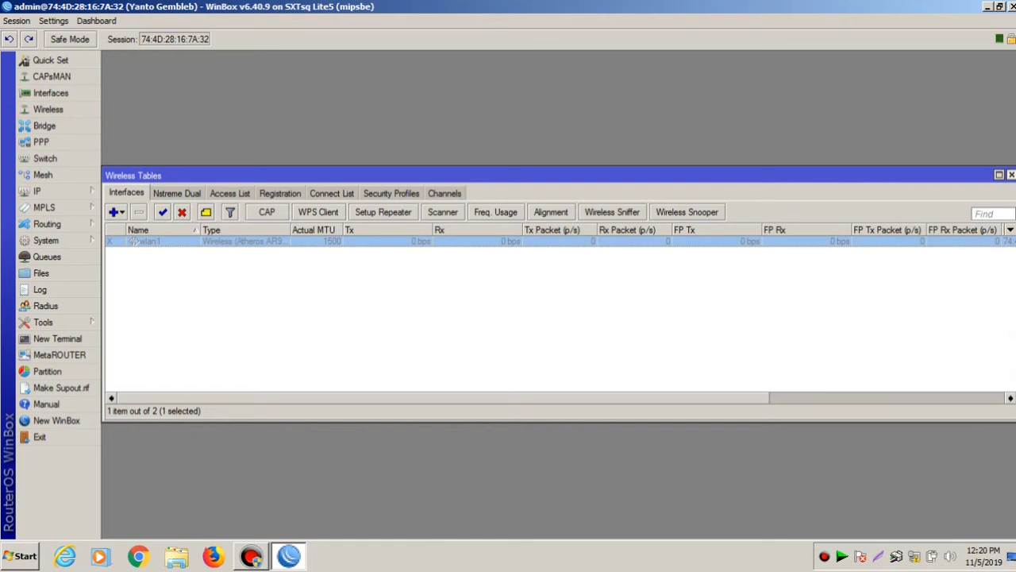
pyautogui.click(1011, 175)
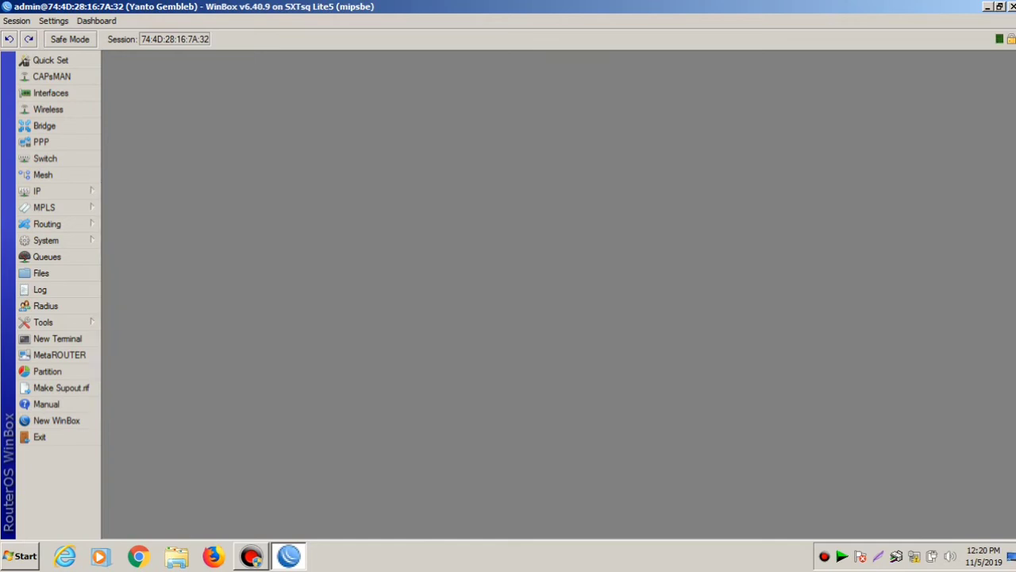
# - Close WinBox, refresh the desktop, and relaunch WinBox past the security warning
pyautogui.click(1011, 6)
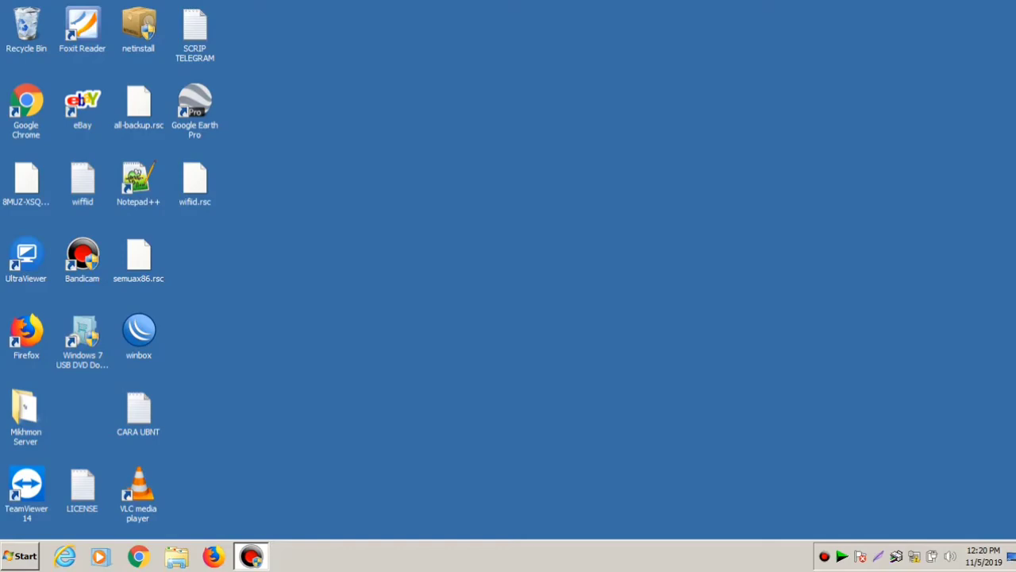
pyautogui.rightClick(562, 59)
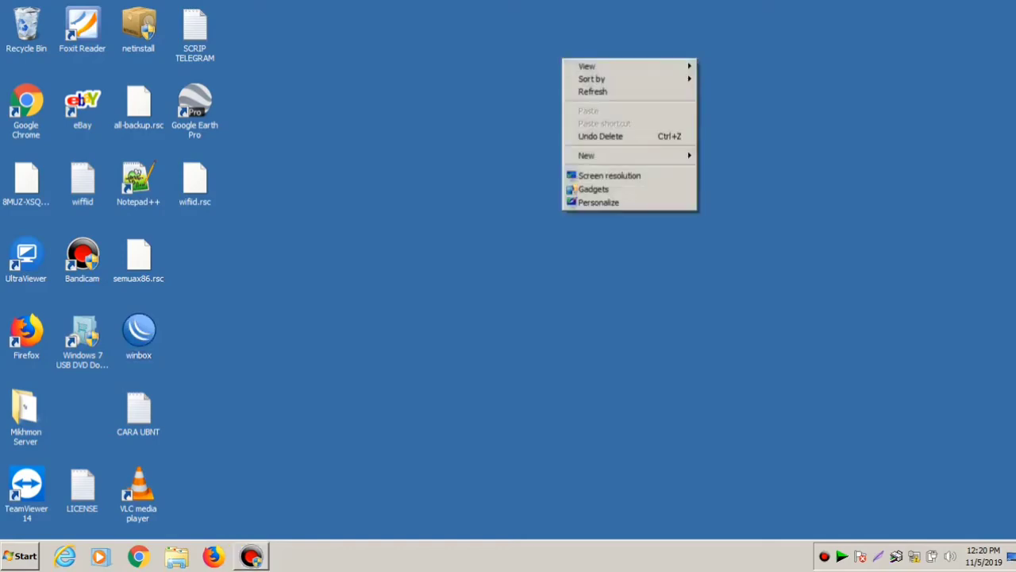
pyautogui.click(593, 91)
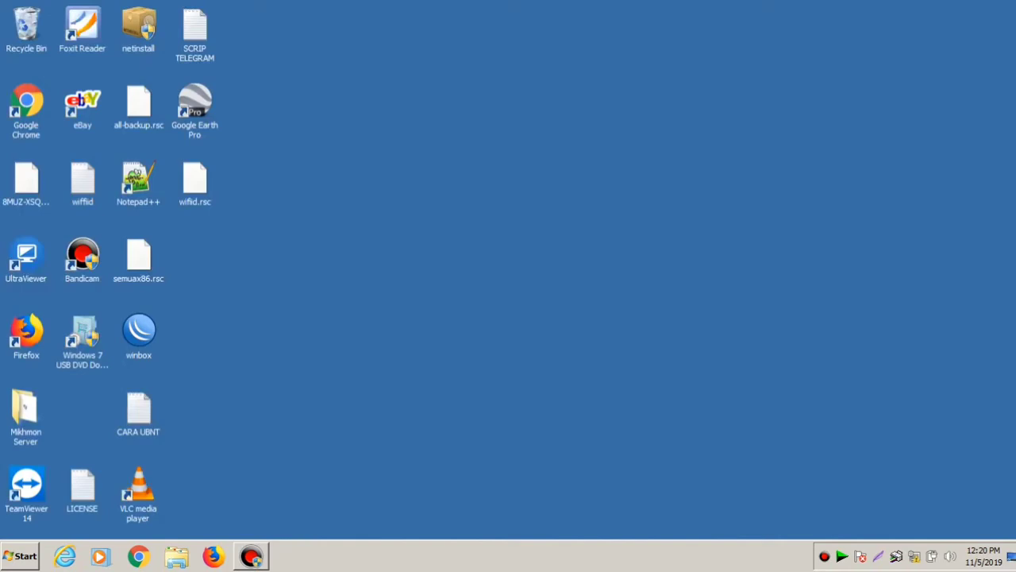
pyautogui.doubleClick(138, 334)
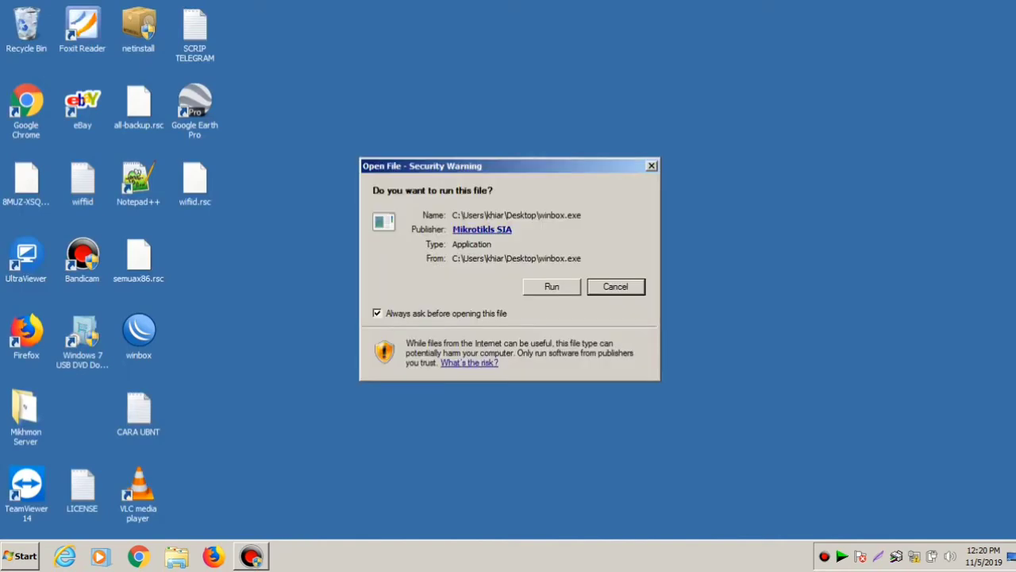
pyautogui.press('Return')
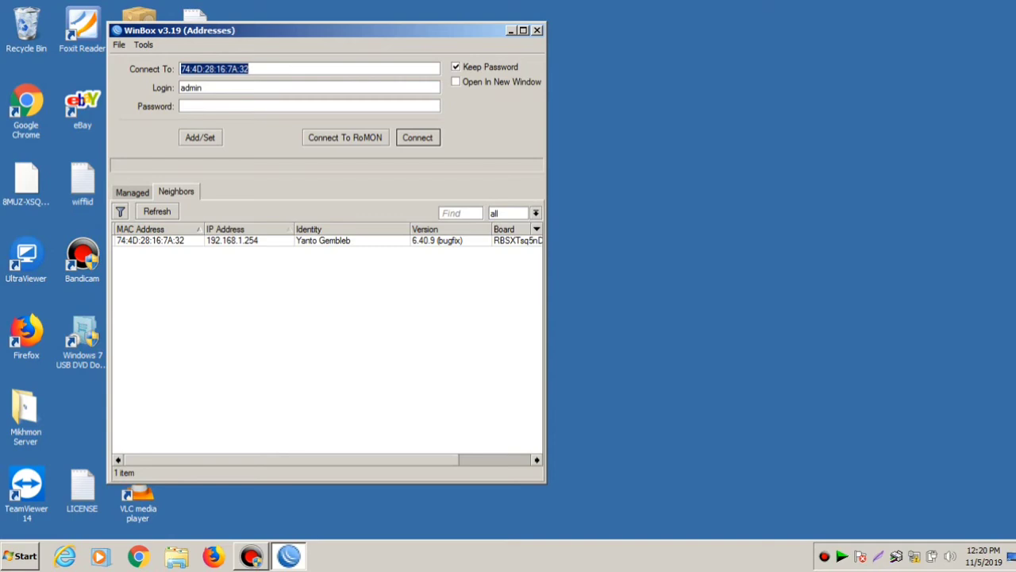
# - Select the router at 192.168.1.254, enter the new admin password, and connect
pyautogui.click(232, 240)
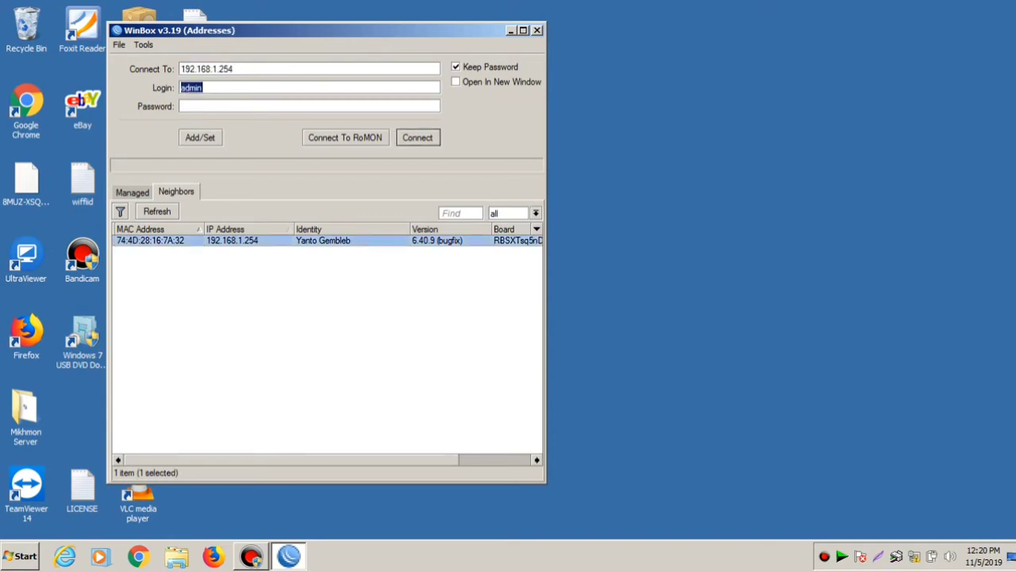
pyautogui.click(181, 106)
pyautogui.write('******')
pyautogui.press('Return')
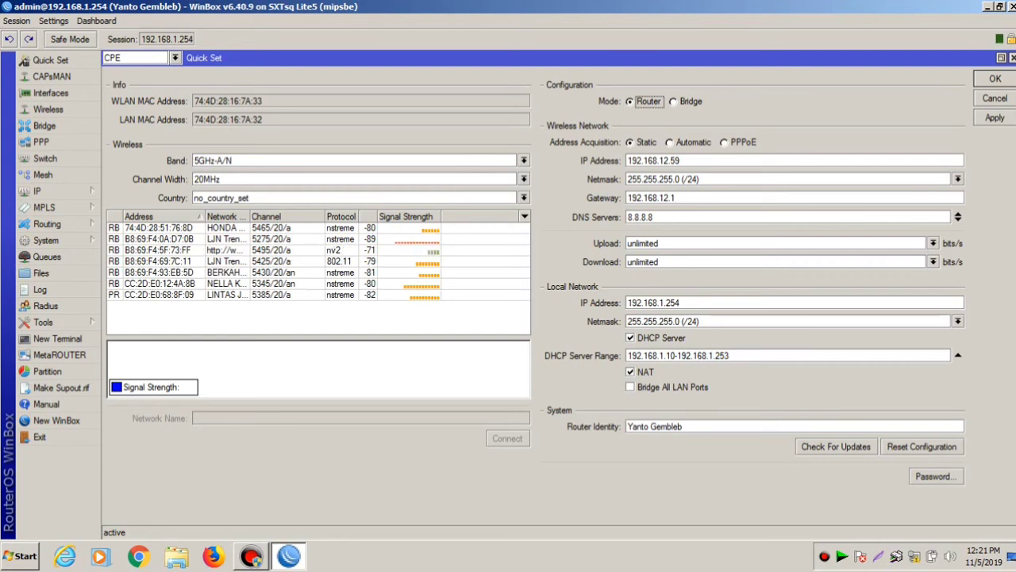
# - Choose PTP TULUNGAGUNG from the scanned access points instead of LJN Trenggalek Barat
pyautogui.click(159, 261)
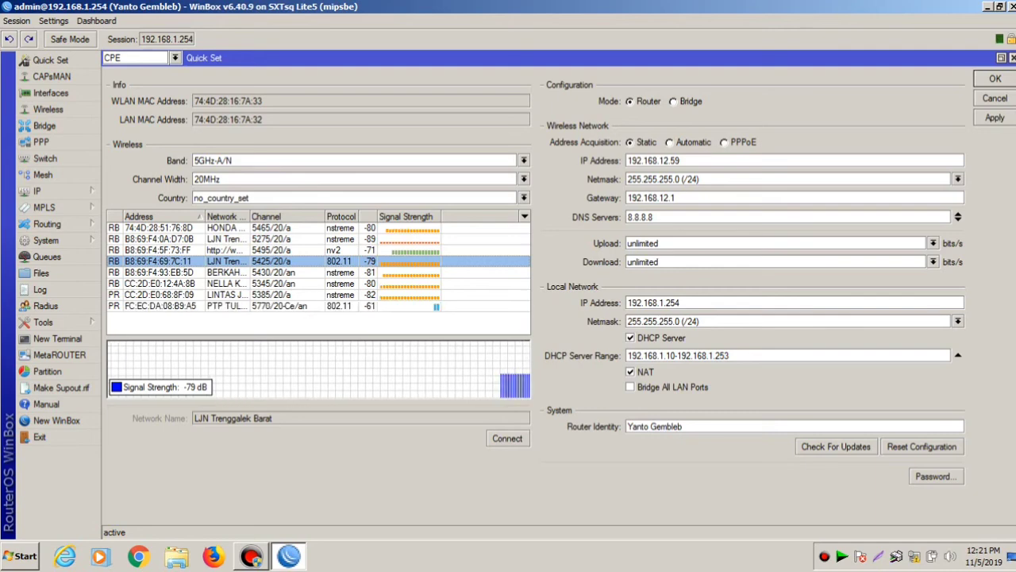
pyautogui.click(159, 316)
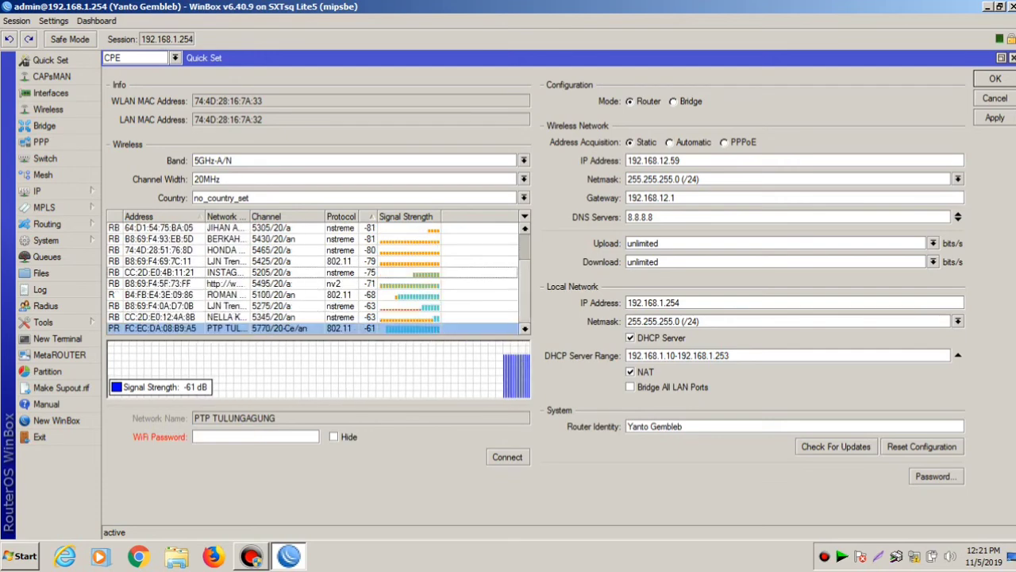
pyautogui.click(158, 317)
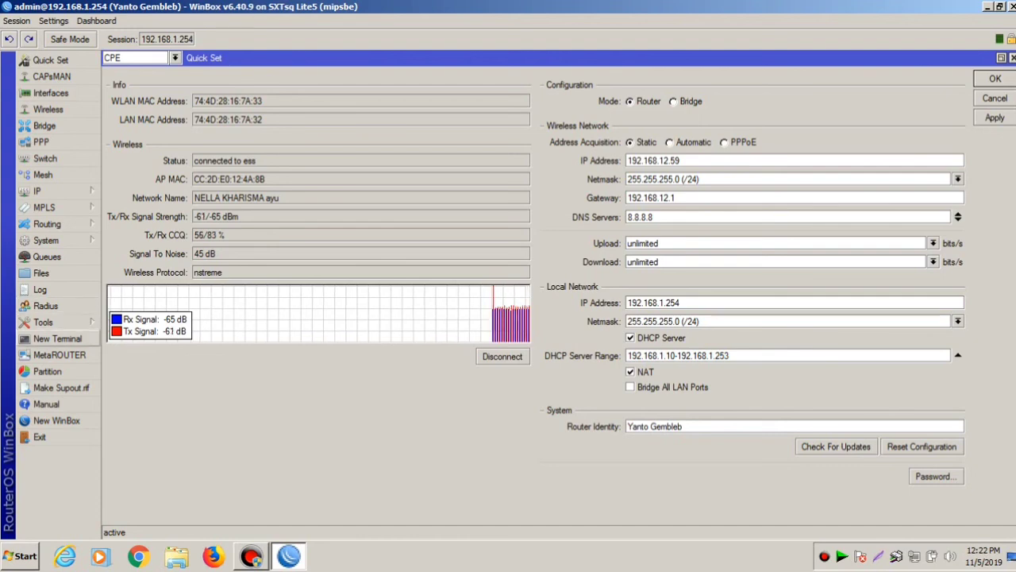
# - Run ping 8.8.8.8 in a new router terminal, then close WinBox
pyautogui.click(58, 338)
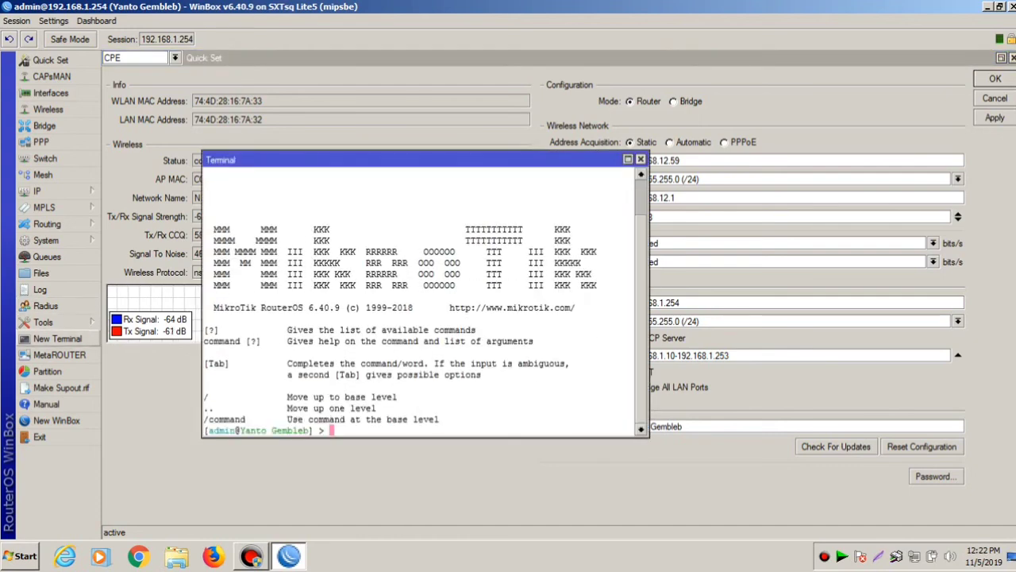
pyautogui.write('ping ')
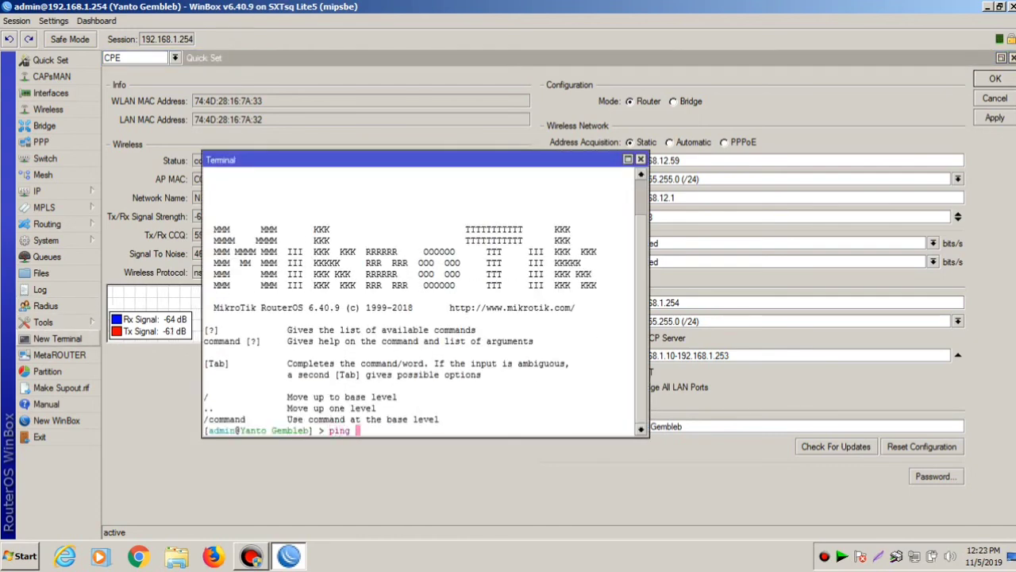
pyautogui.write('8.8')
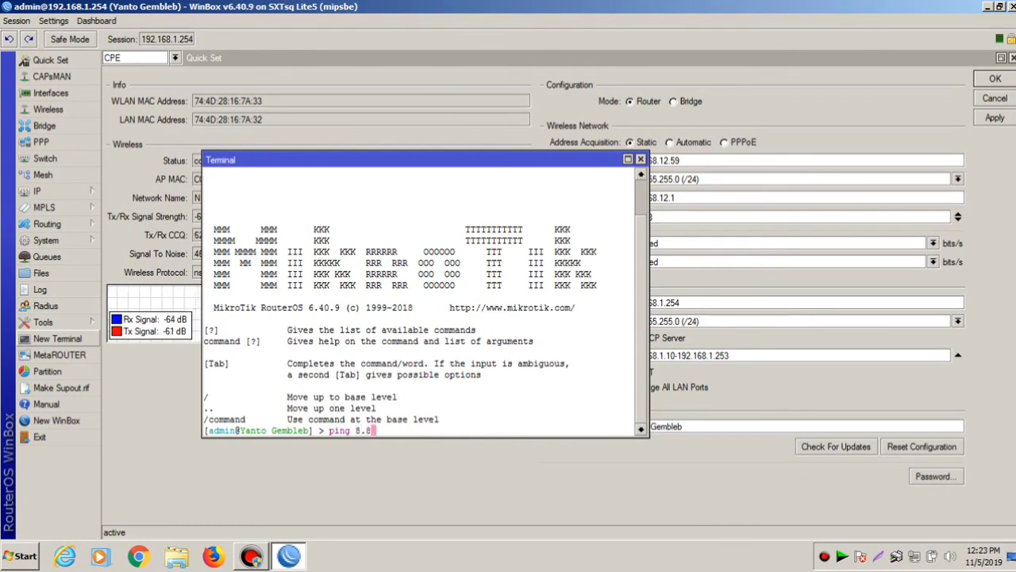
pyautogui.write('.8.8')
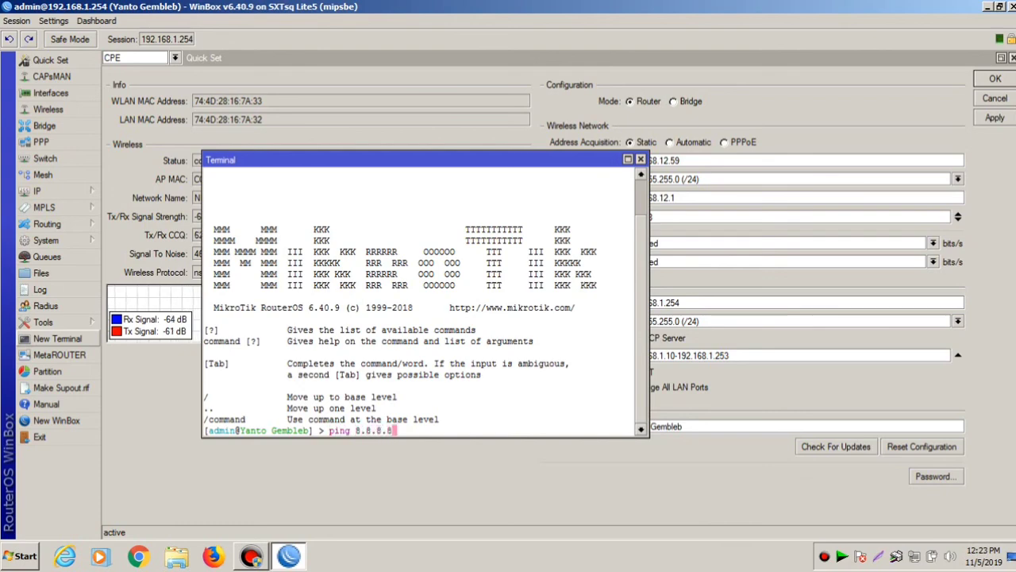
pyautogui.press('Return')
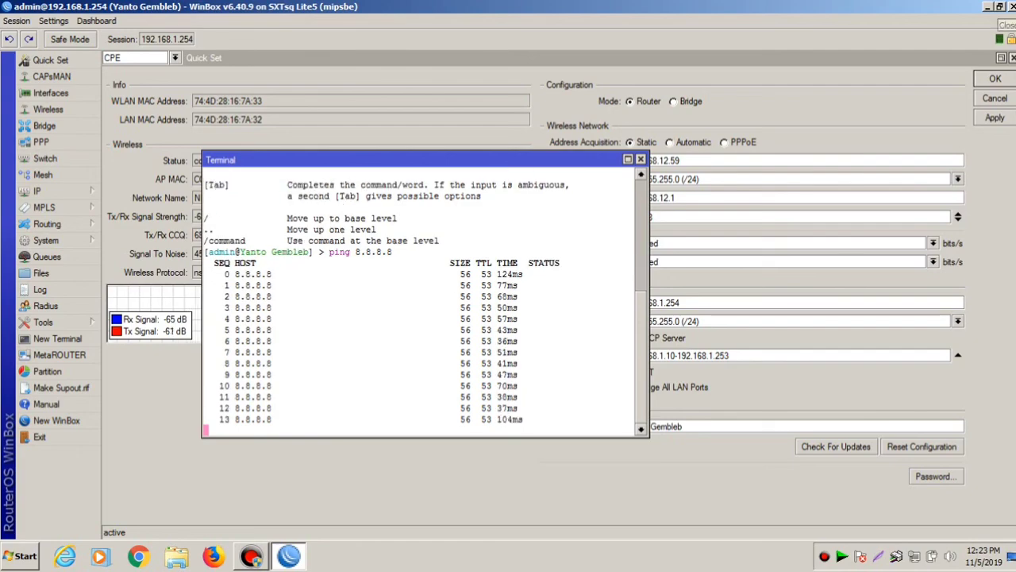
pyautogui.click(1012, 6)
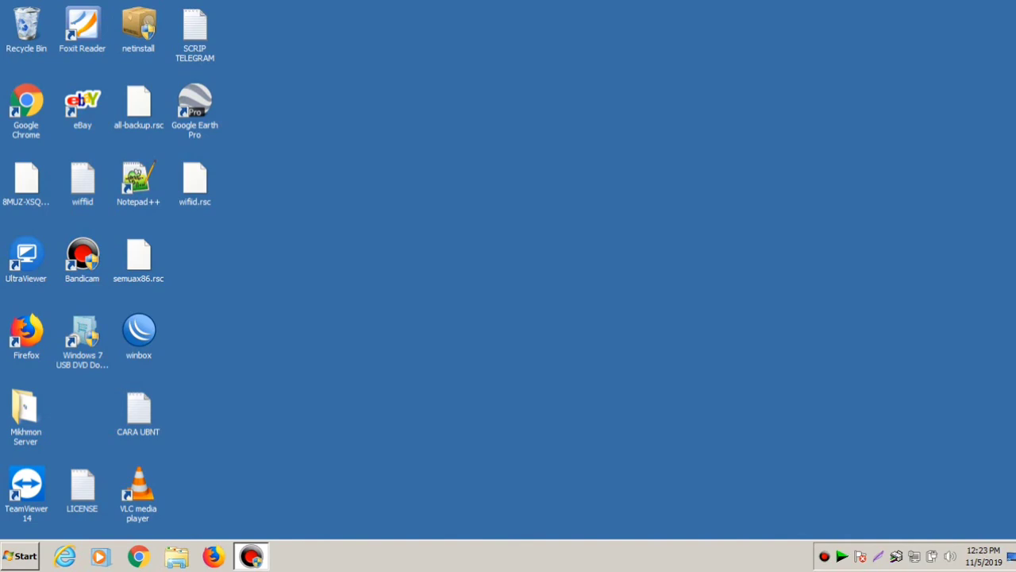
# - Refresh the desktop and search 'iuhiu' in a new Chrome window
pyautogui.rightClick(421, 136)
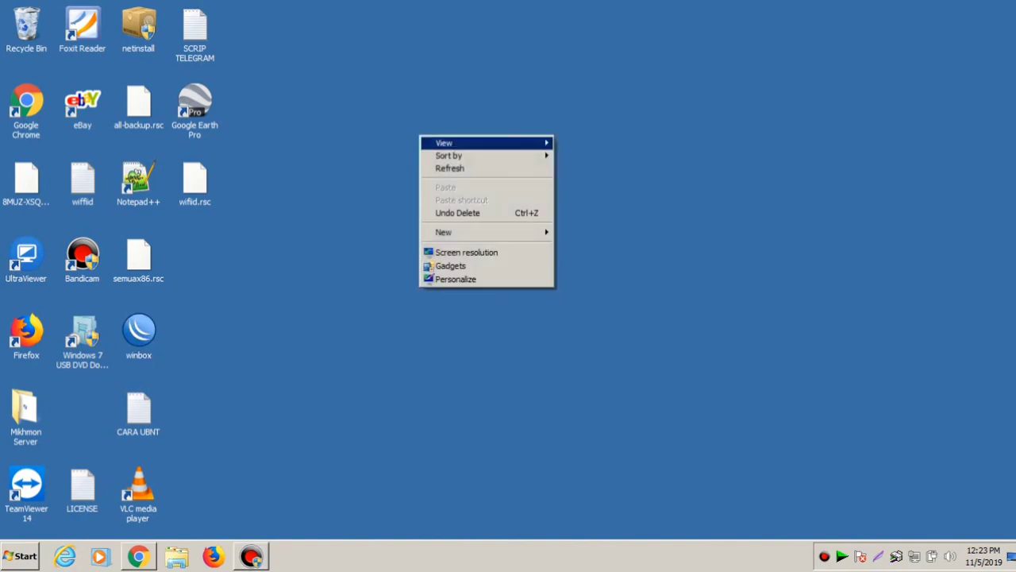
pyautogui.click(449, 169)
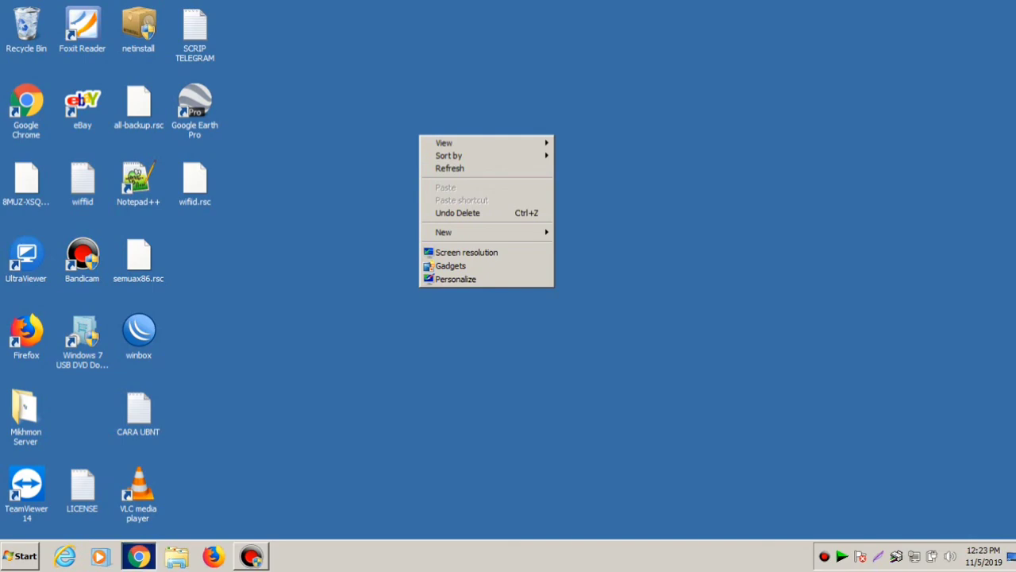
pyautogui.click(138, 556)
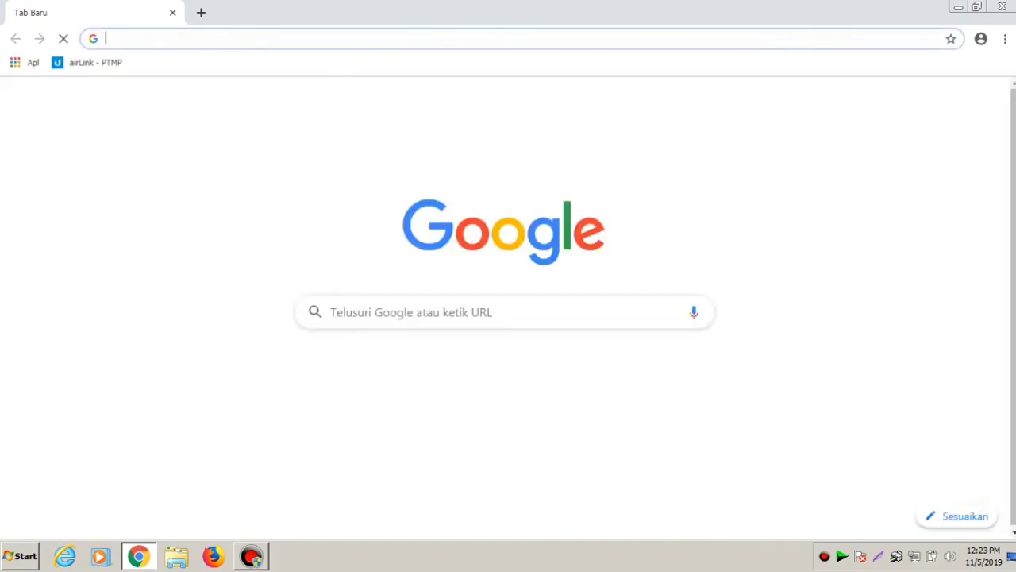
pyautogui.write('iuhiu')
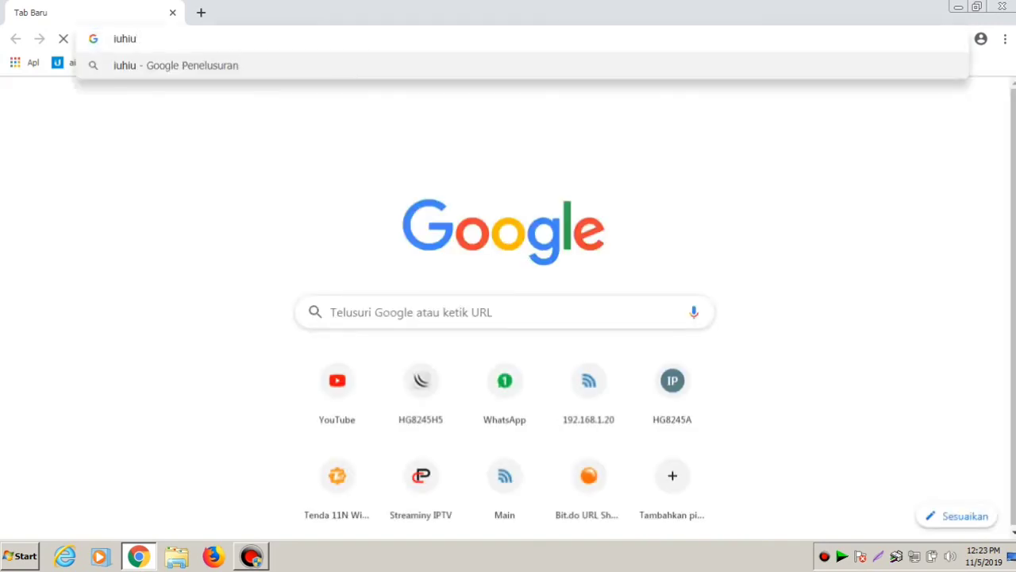
pyautogui.press('Return')
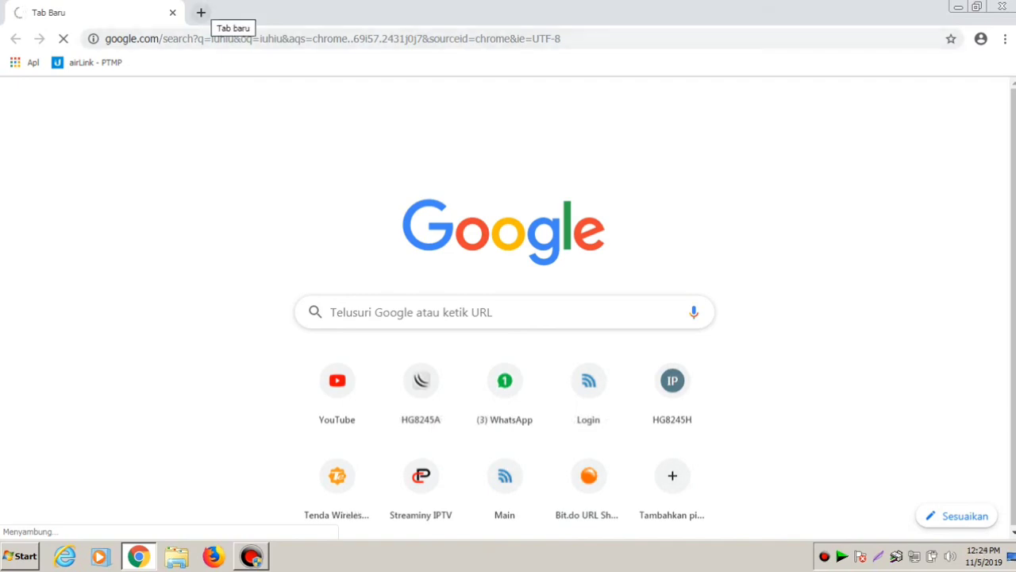
# - Search 'uhiu' in a second Chrome tab
pyautogui.click(201, 13)
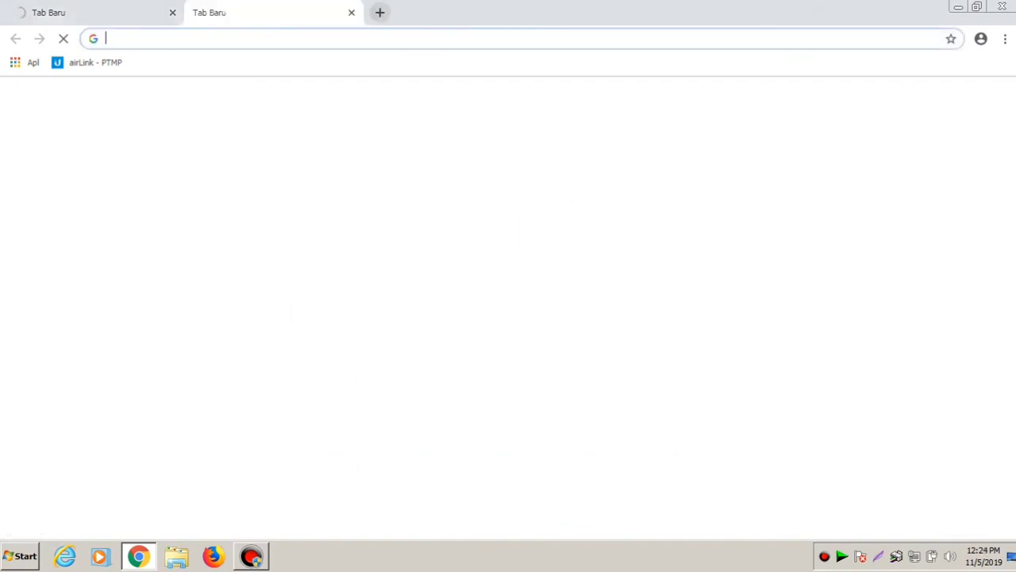
pyautogui.write('uhiu')
pyautogui.press('Return')
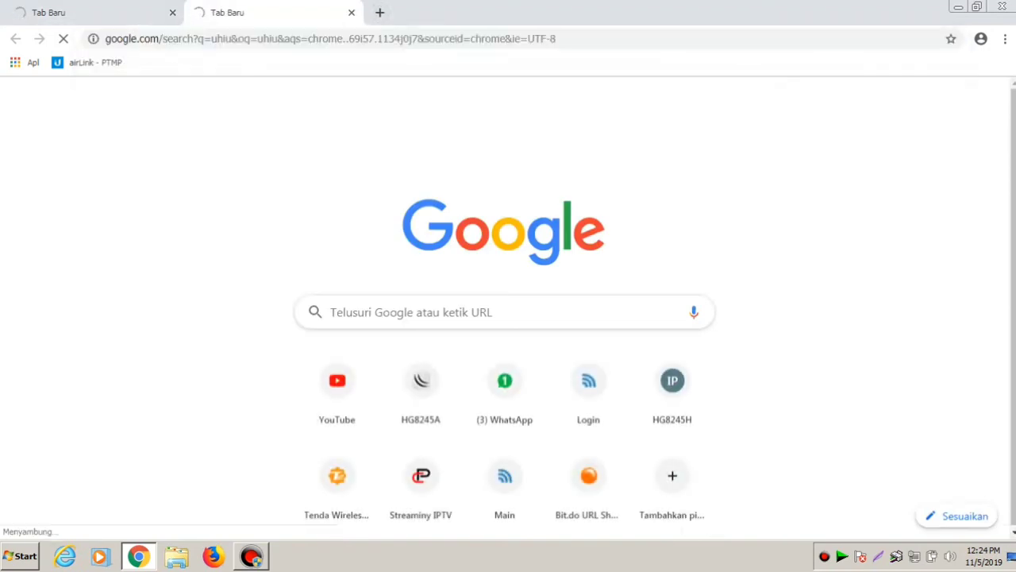
pyautogui.press('super')
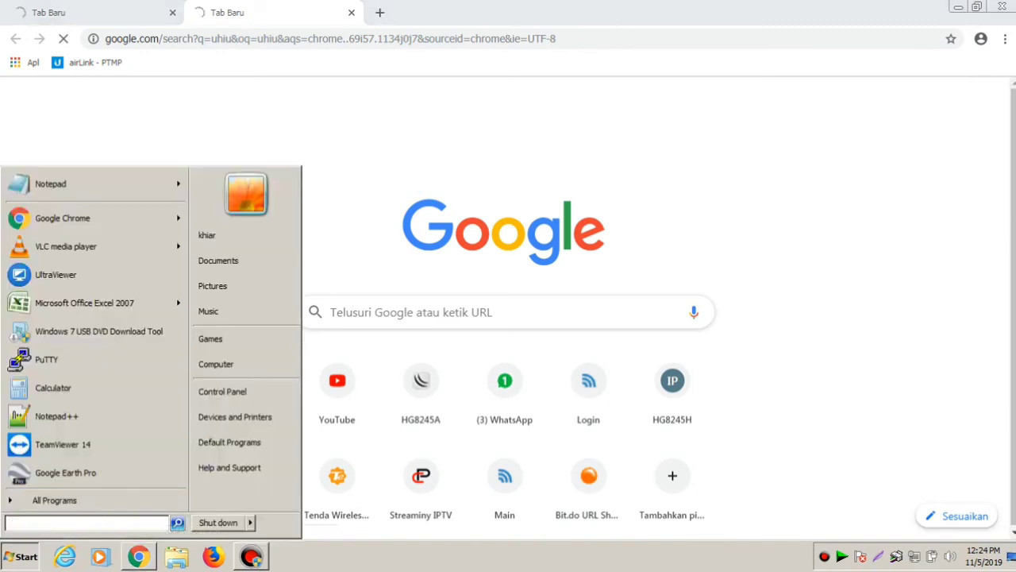
# - Start a continuous ping to 8.8.8.8 with 'ping 8.8.8.8 -t' in Command Prompt
pyautogui.write('cmd')
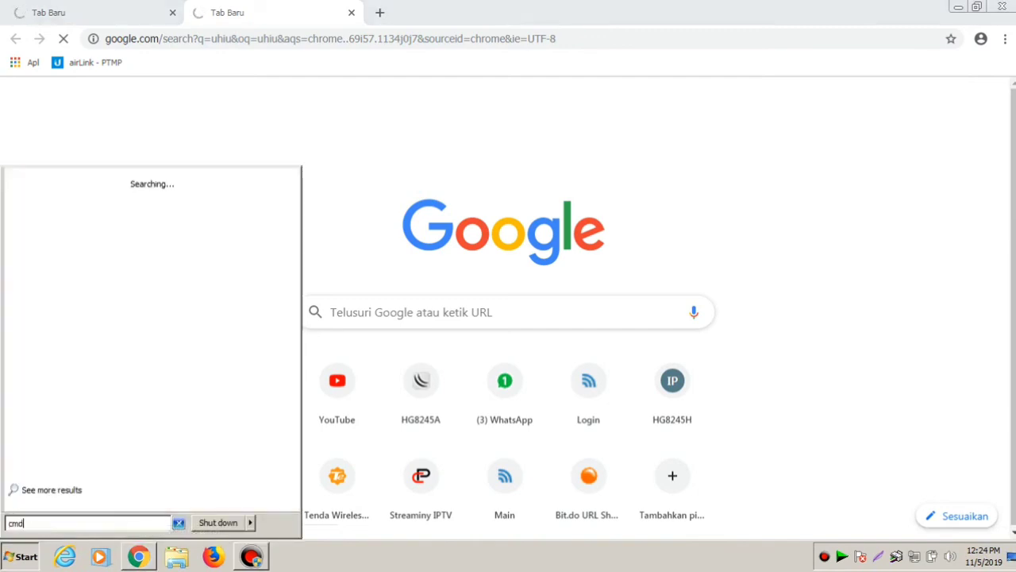
pyautogui.press('Return')
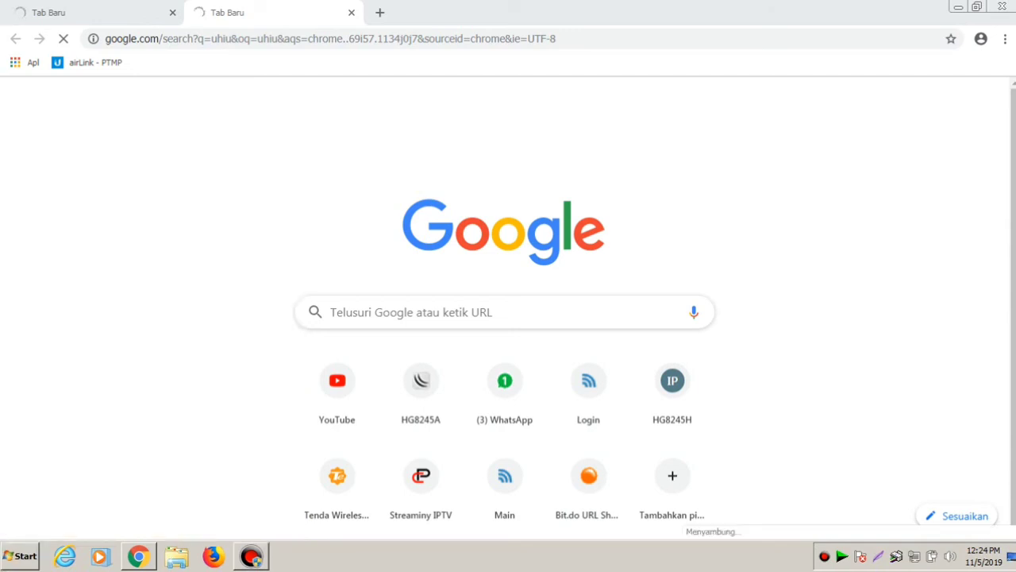
pyautogui.write('pi')
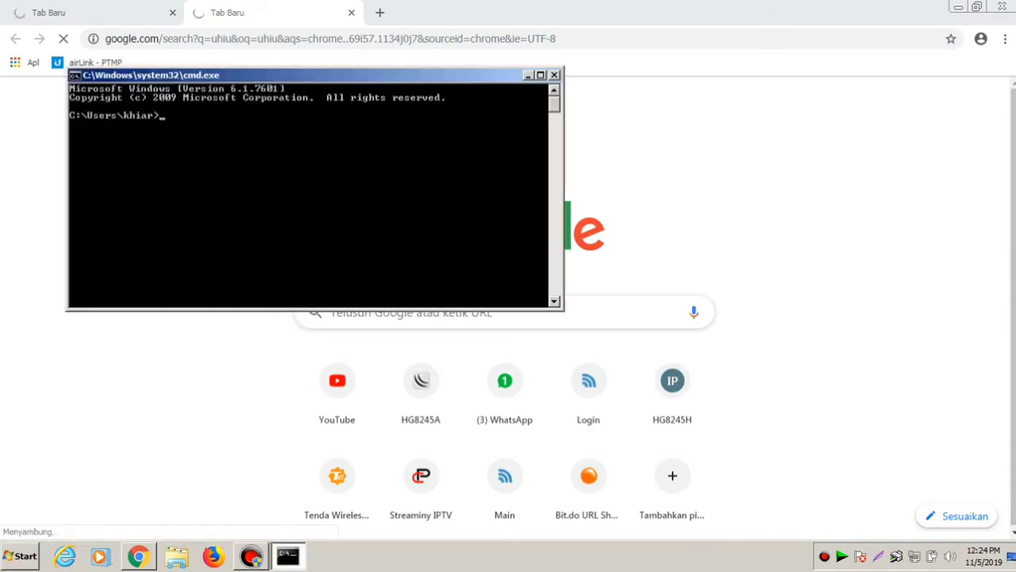
pyautogui.write('ng 8.8.8.8 -t')
pyautogui.press('Return')
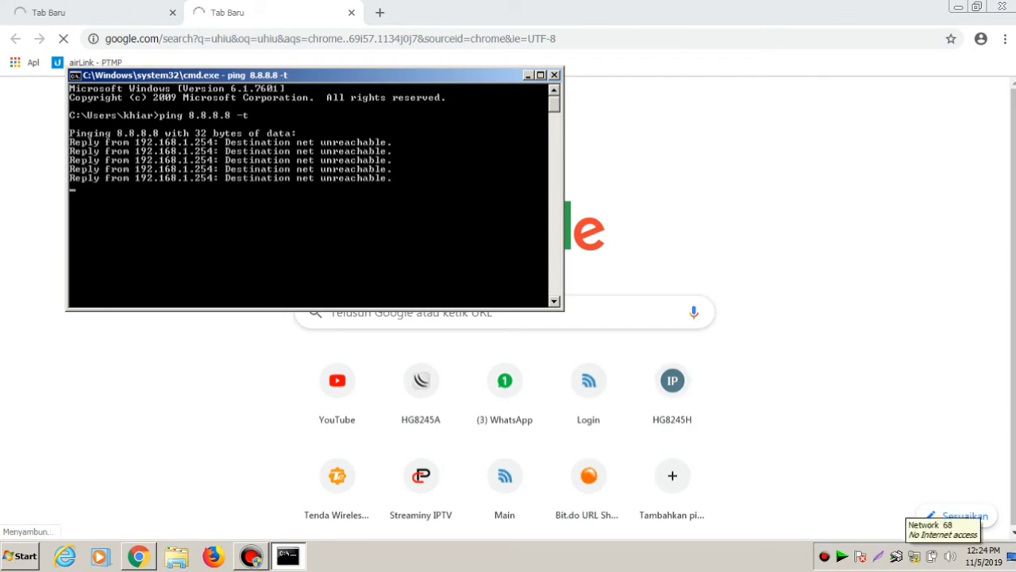
# - Check the Local Area Connection details in Network and Sharing Center, then return to Chrome
pyautogui.click(914, 556)
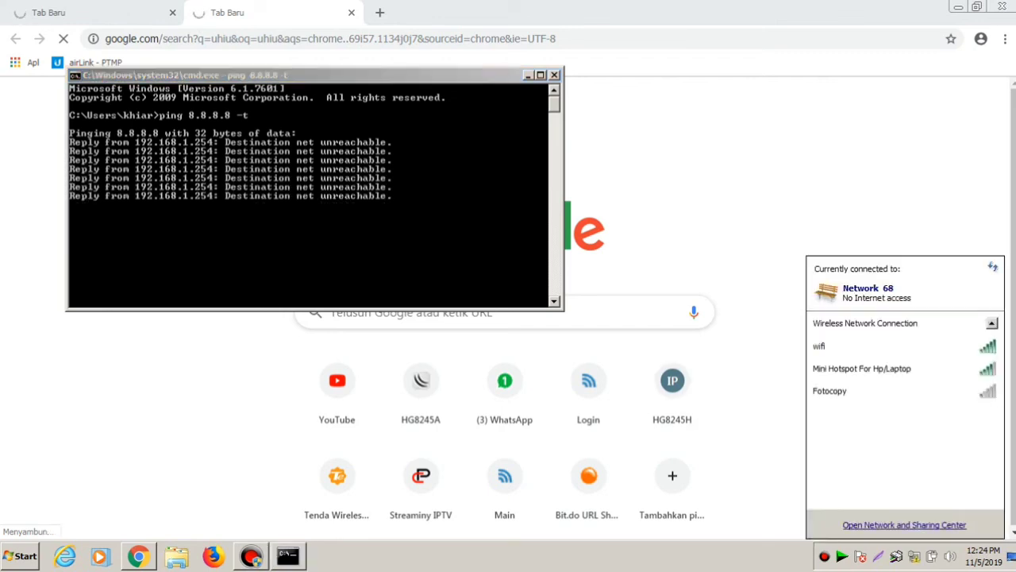
pyautogui.click(905, 525)
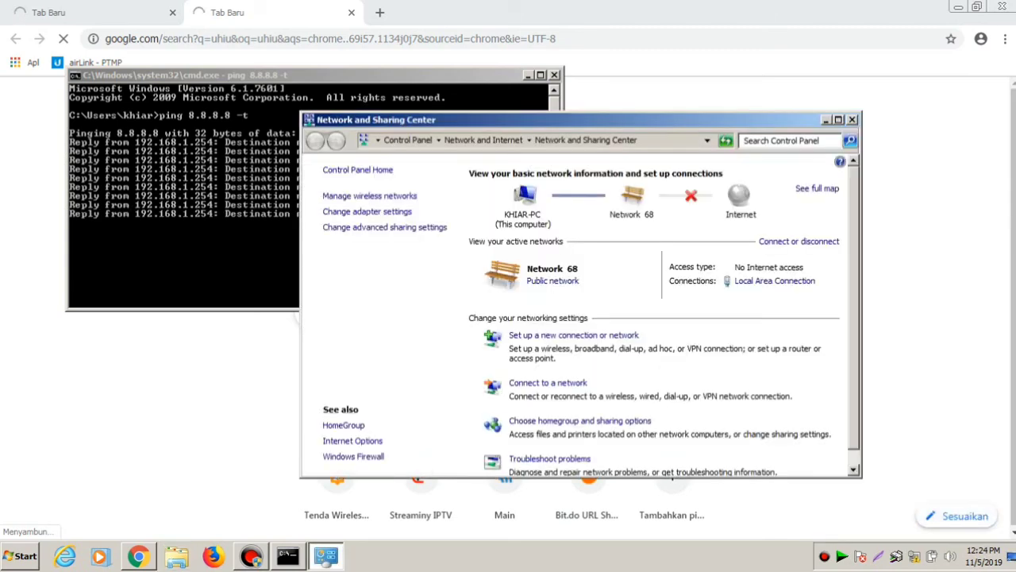
pyautogui.click(775, 280)
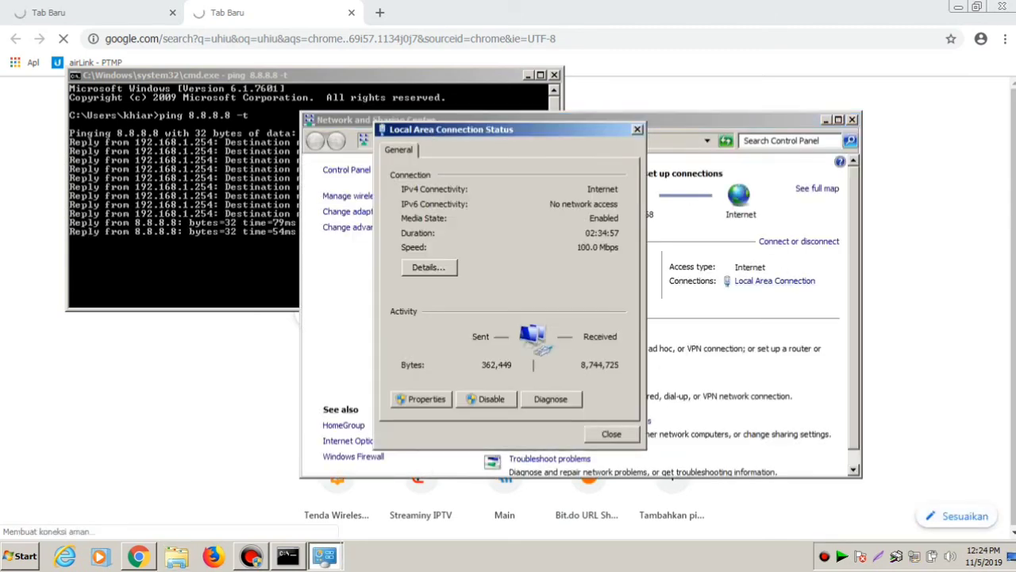
pyautogui.click(429, 267)
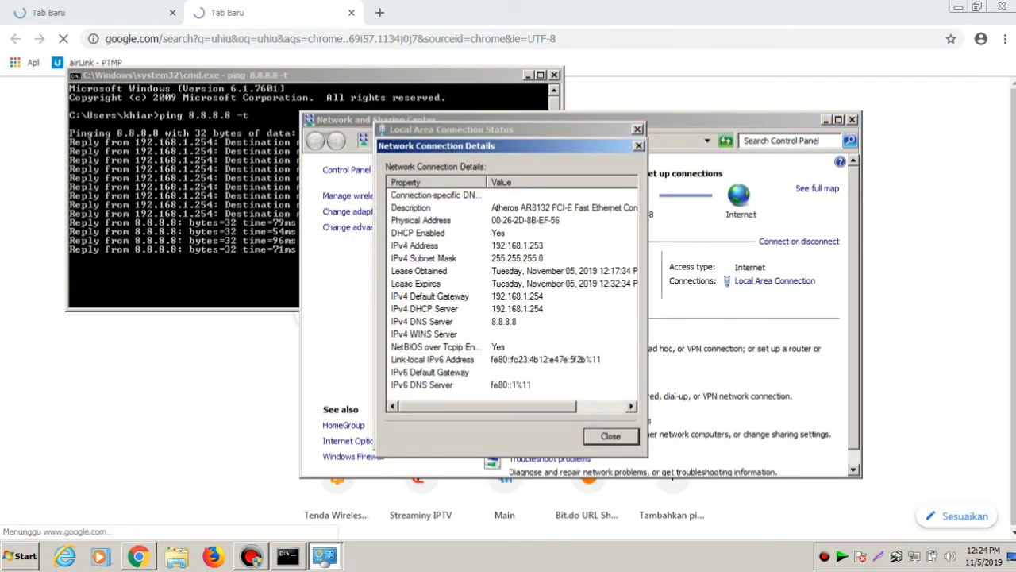
pyautogui.click(638, 145)
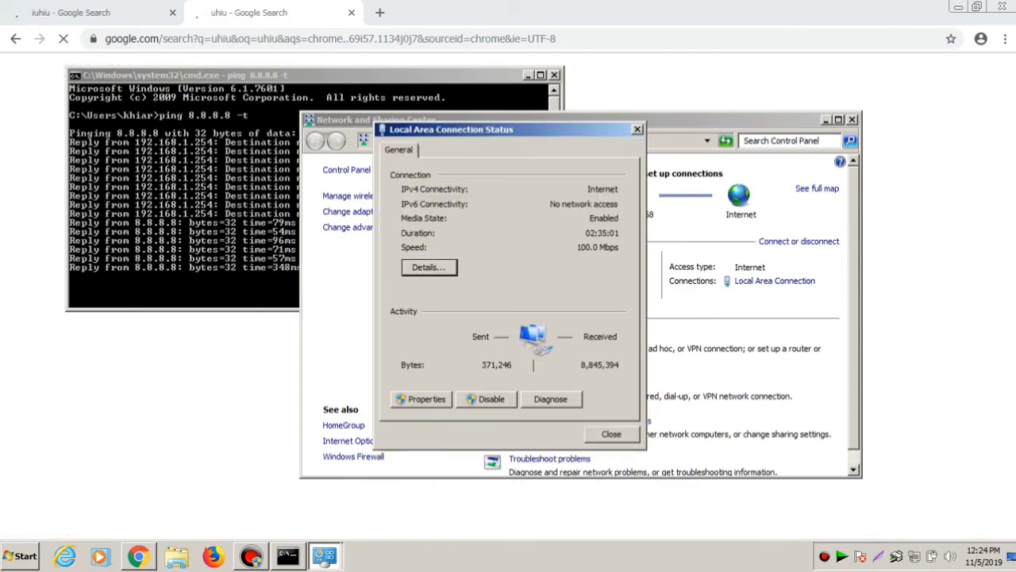
pyautogui.hotkey('alt', 'Tab')
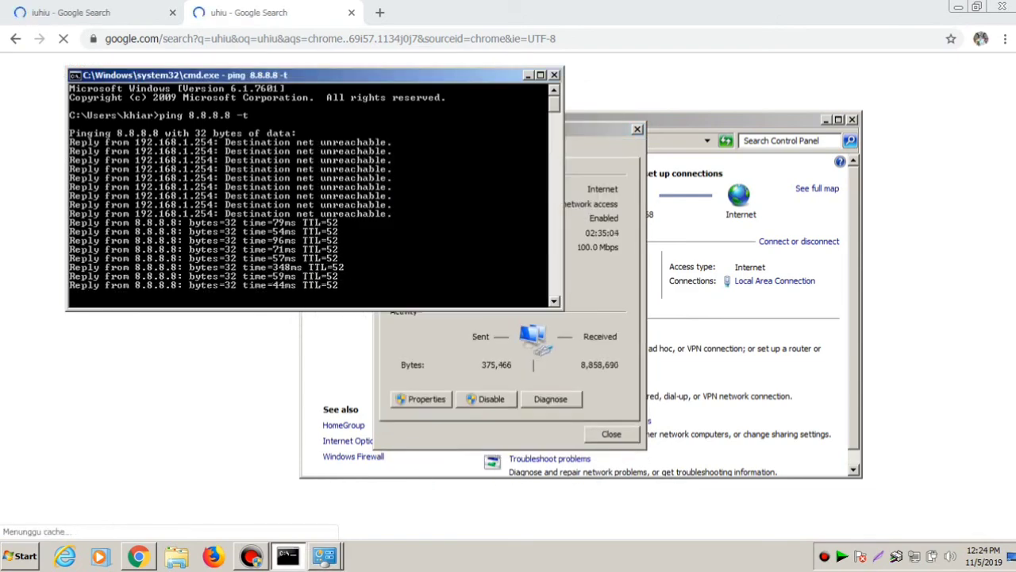
pyautogui.hotkey('alt', 'Tab')
pyautogui.click(330, 38)
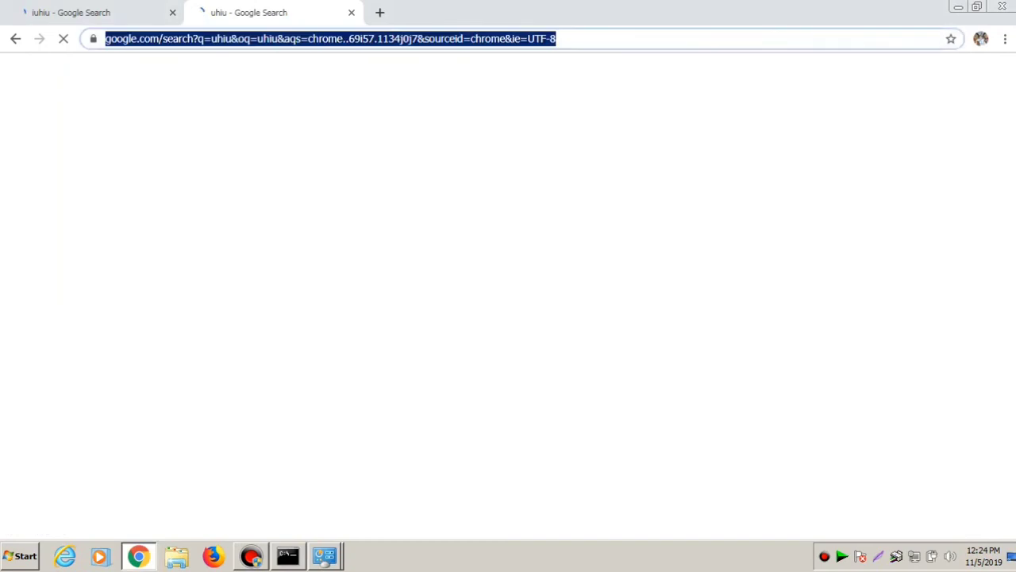
# - Search 'bgiuybiu' from the second tab's address bar
pyautogui.write('bgiuybiu')
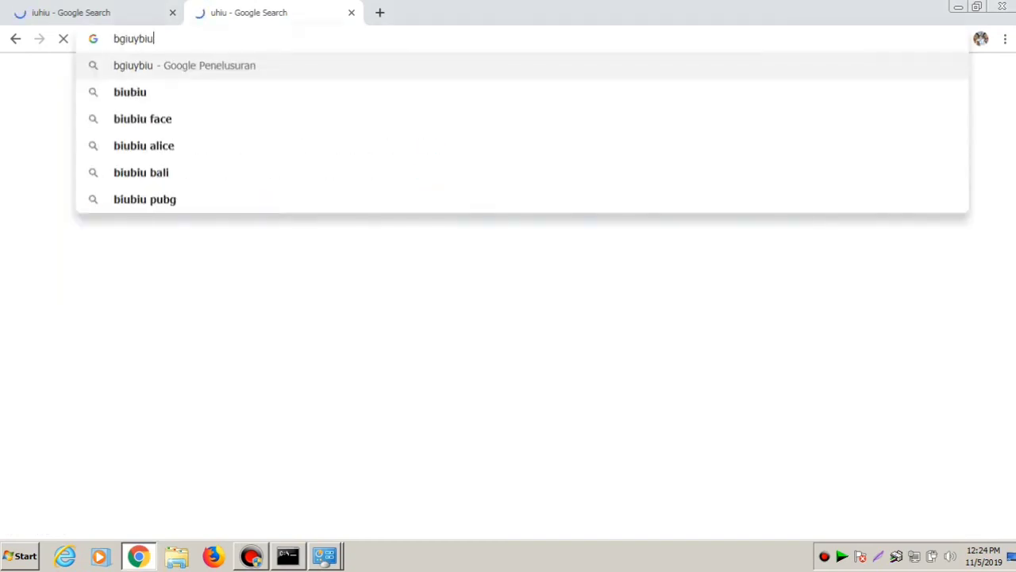
pyautogui.press('Return')
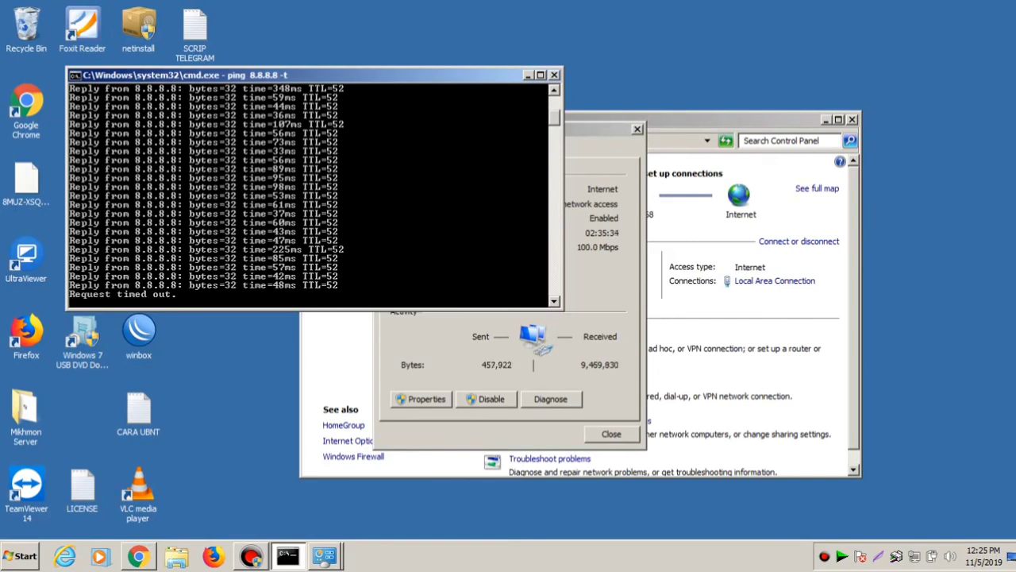
# - Close the ping window and bring up Bandicam's main window
pyautogui.hotkey('alt', 'F4')
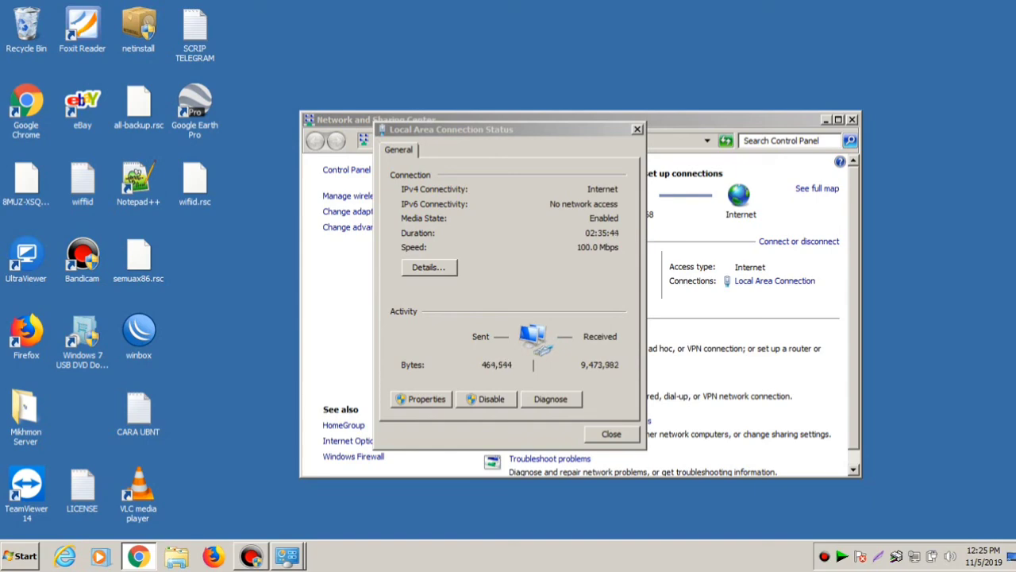
pyautogui.click(250, 556)
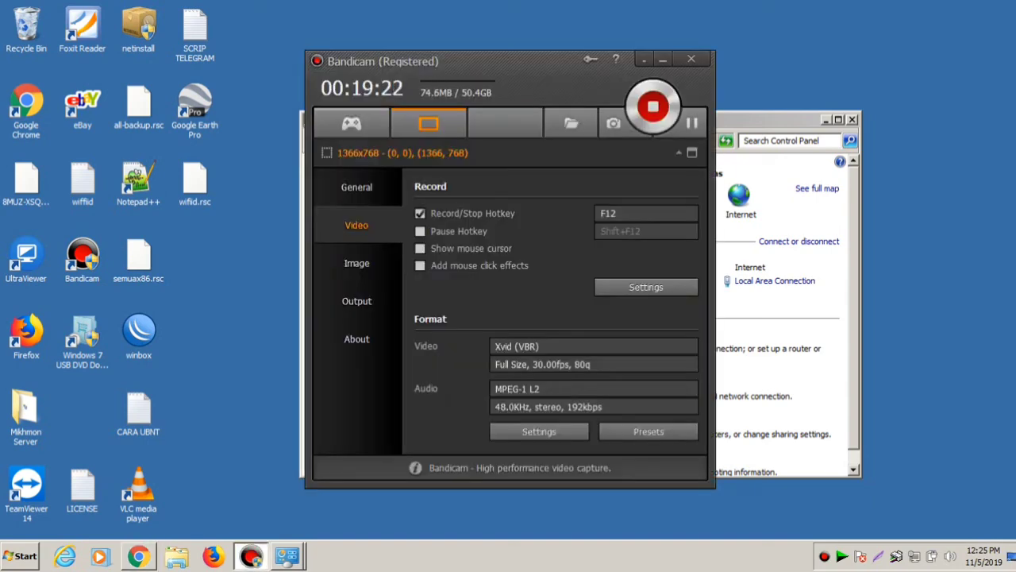